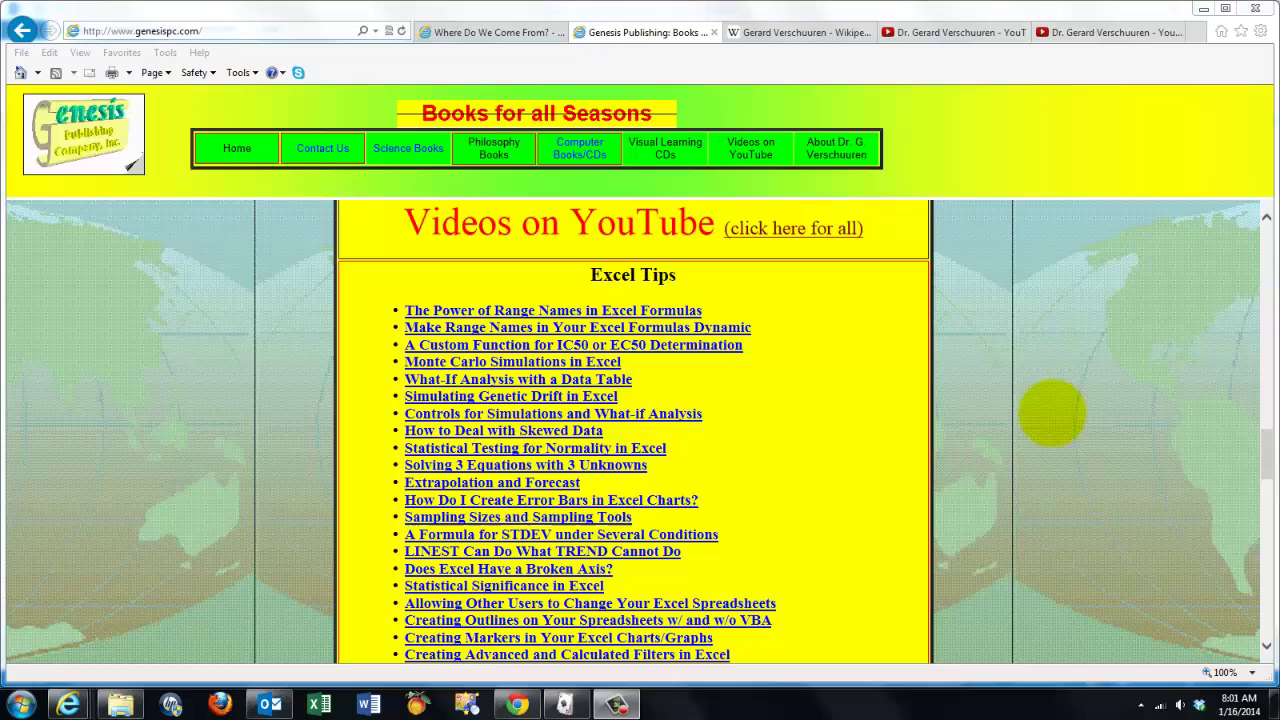
Step: Look through the website's video lists of Excel, Excel VBA, Access, Access VBA and VBScript tips
{"action": "scroll", "coordinate": [976, 415], "scroll_direction": "down", "scroll_amount": 3}
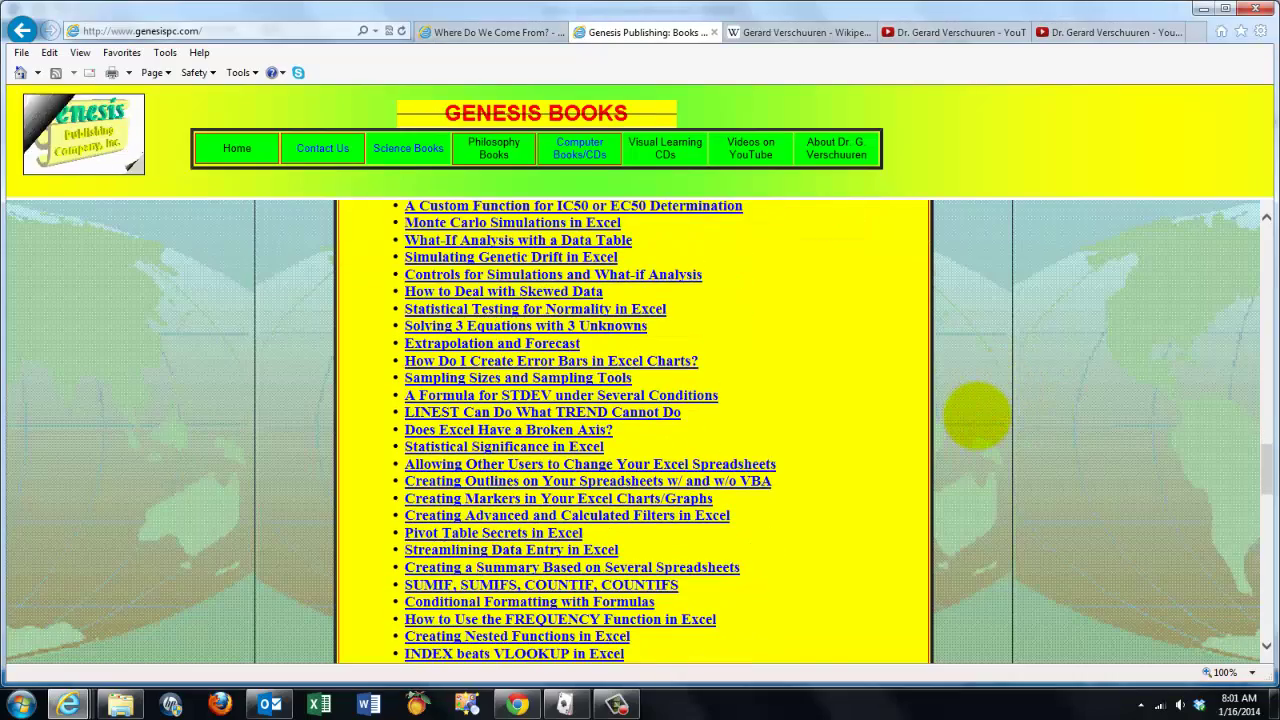
{"action": "scroll", "coordinate": [976, 415], "scroll_direction": "down", "scroll_amount": 13}
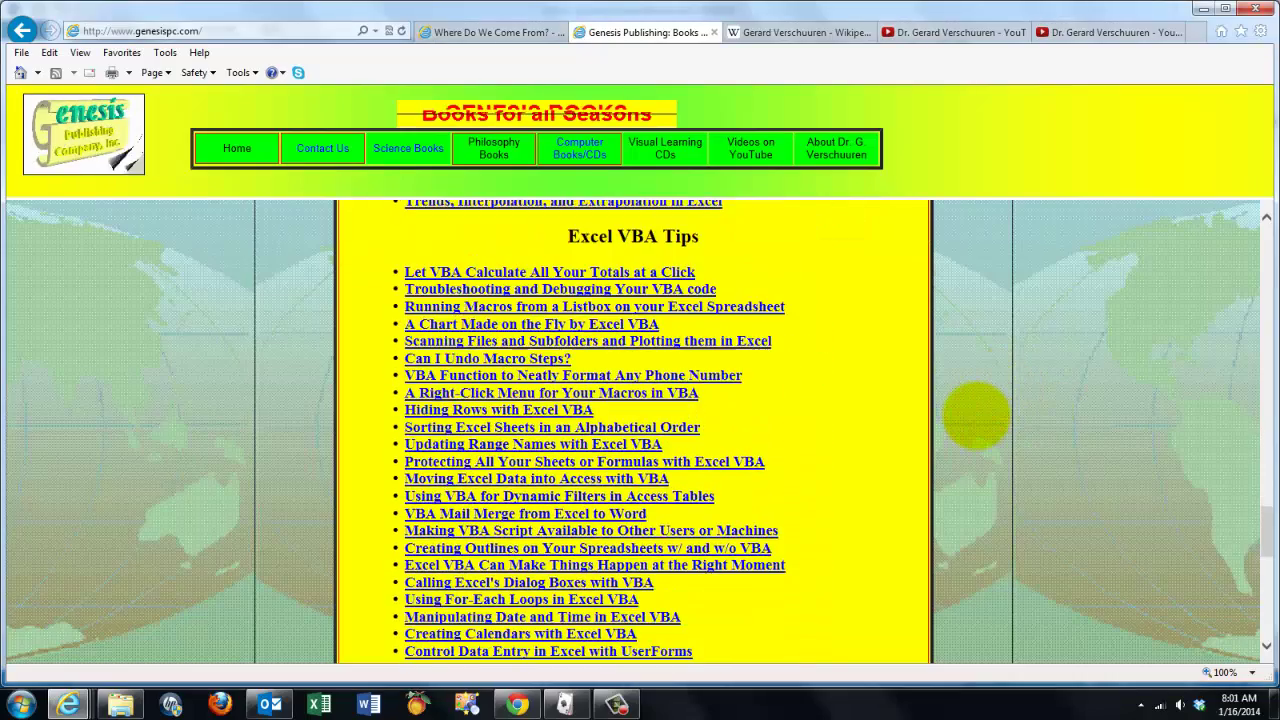
{"action": "scroll", "coordinate": [976, 415], "scroll_direction": "down", "scroll_amount": 9}
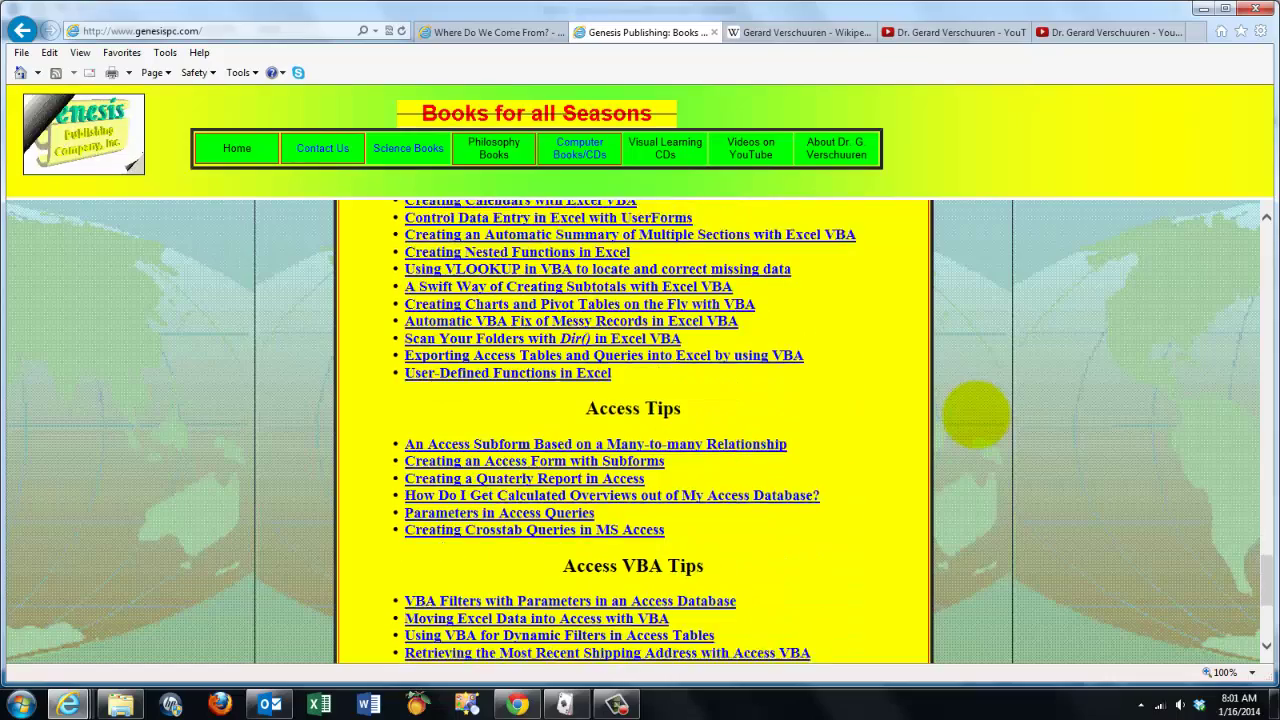
{"action": "scroll", "coordinate": [976, 415], "scroll_direction": "down", "scroll_amount": 6}
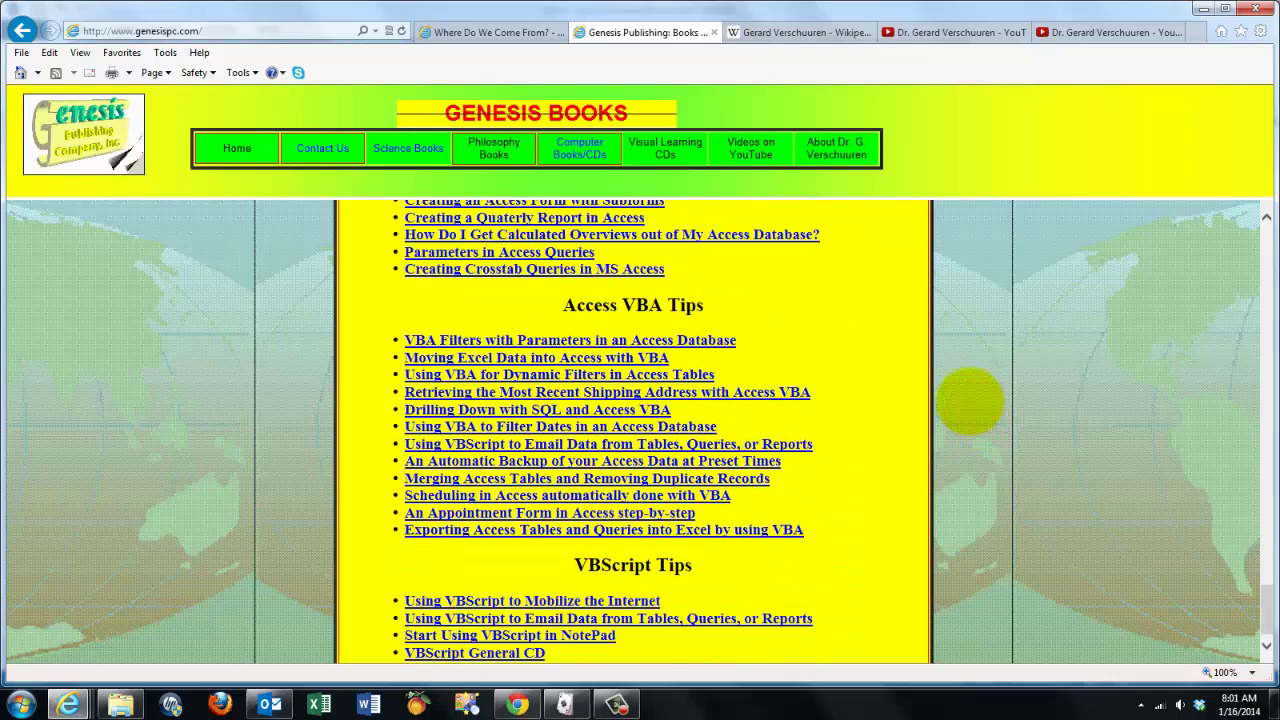
{"action": "scroll", "coordinate": [970, 400], "scroll_direction": "down", "scroll_amount": 1}
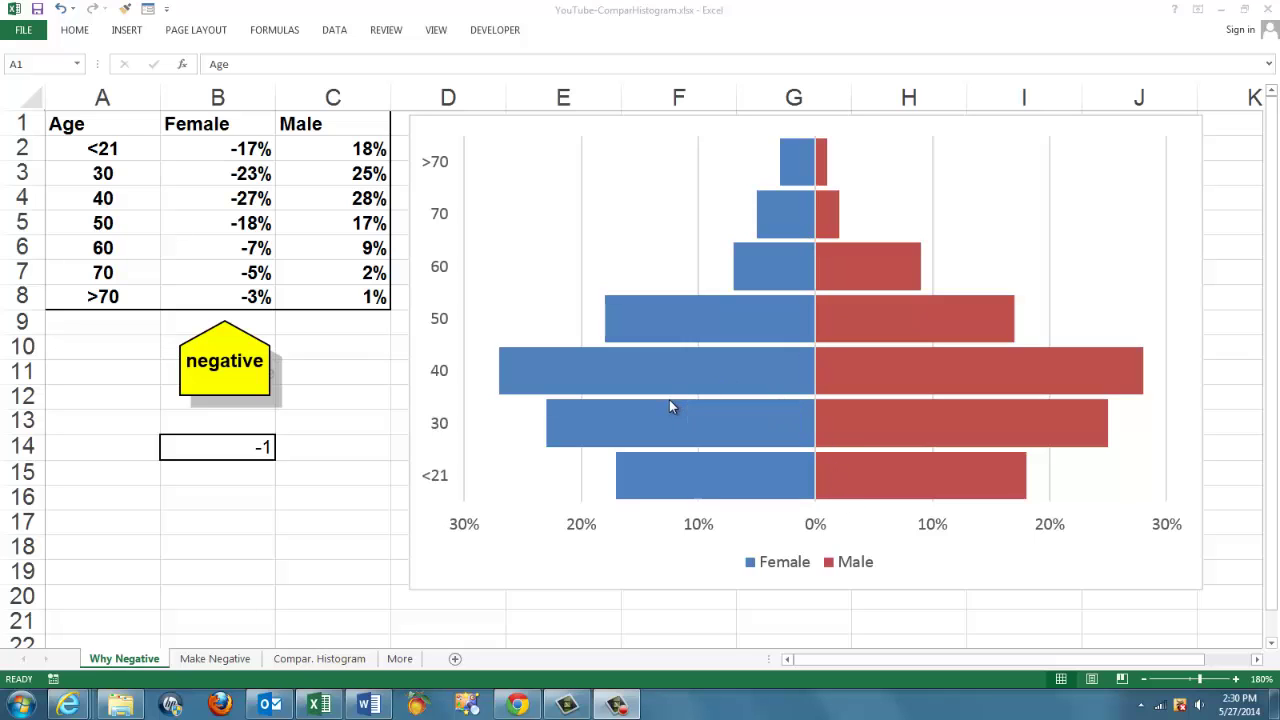
Step: Examine the chapter list on the More sheet and return to the Why Negative sheet
{"action": "mouse_move", "coordinate": [1008, 398]}
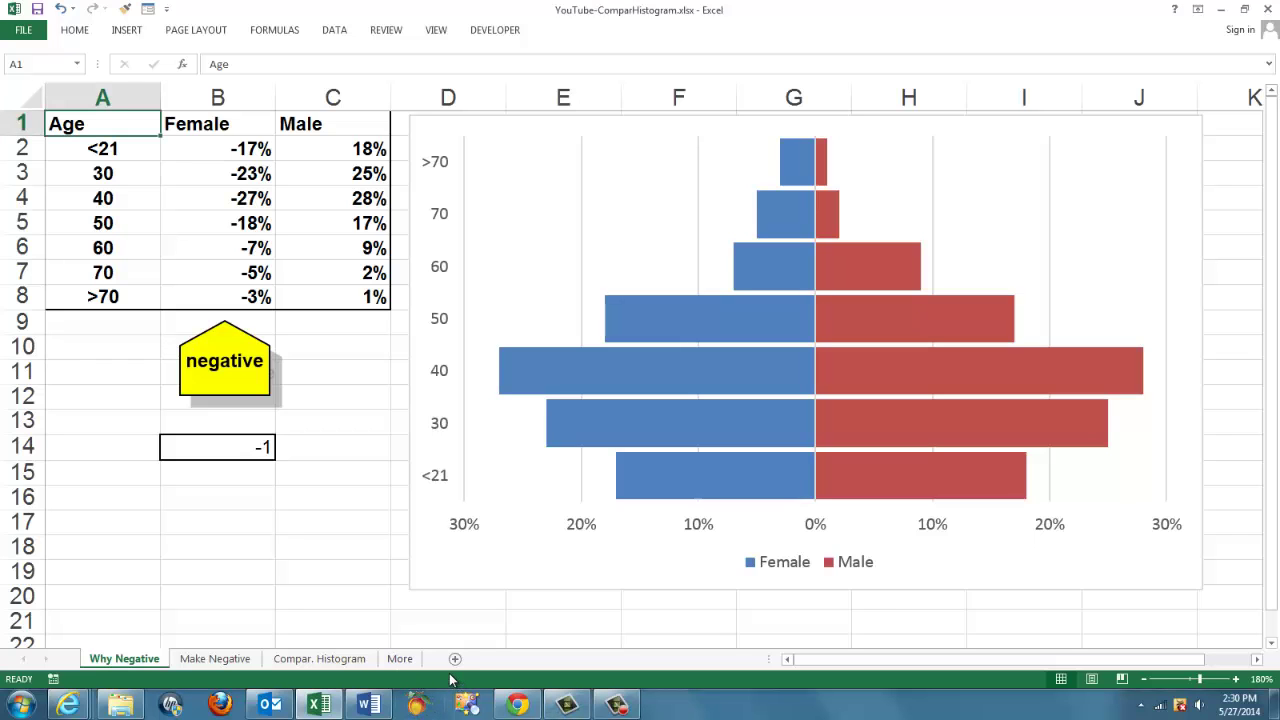
{"action": "left_click", "coordinate": [402, 662]}
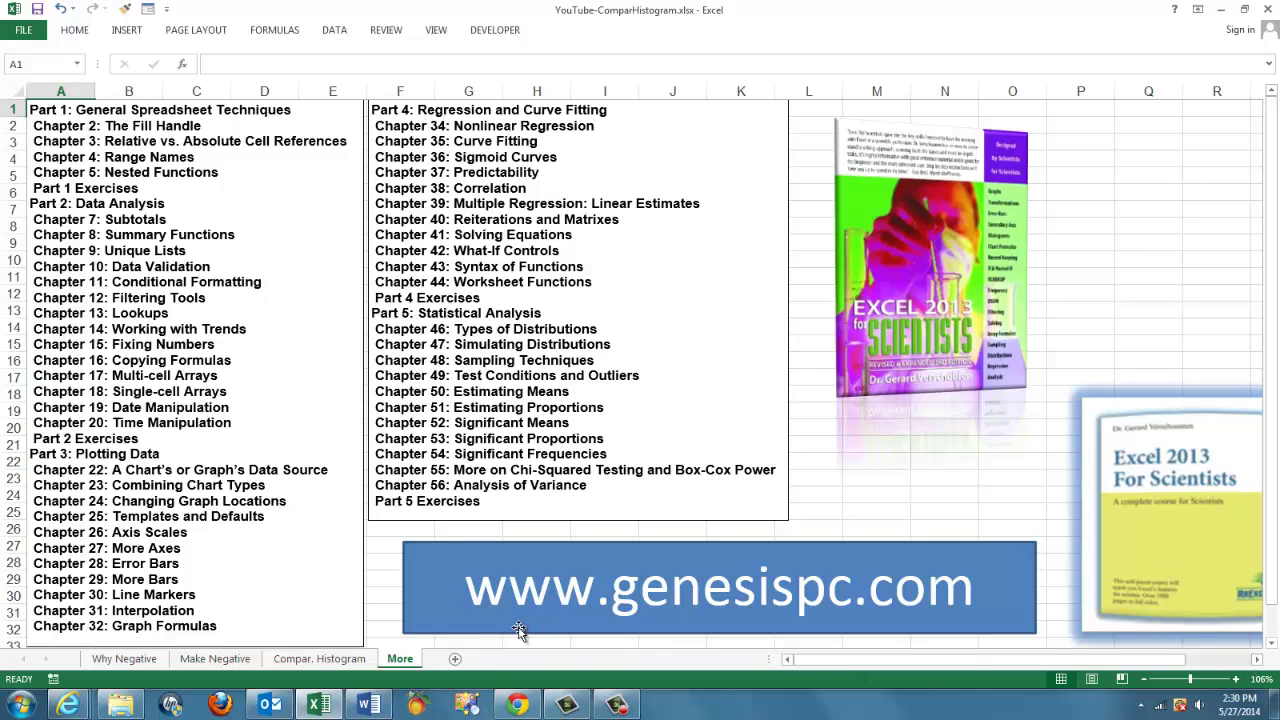
{"action": "left_click", "coordinate": [1144, 679]}
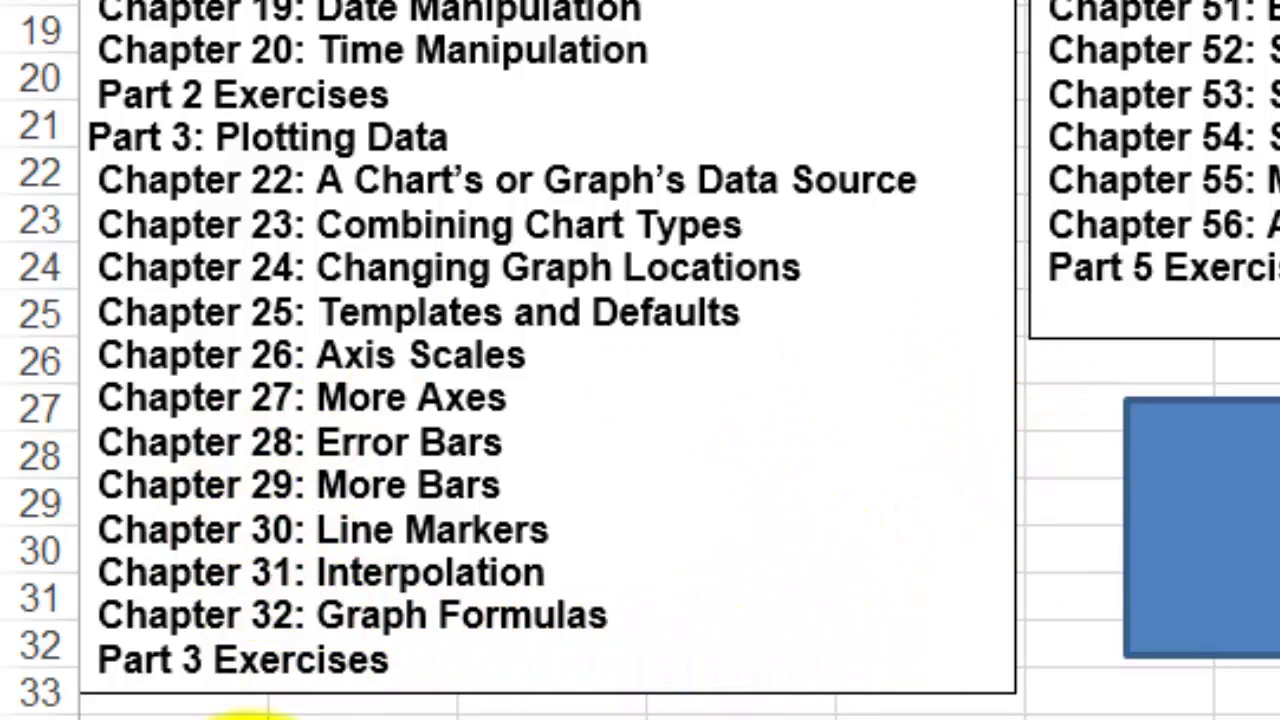
{"action": "left_click", "coordinate": [130, 686]}
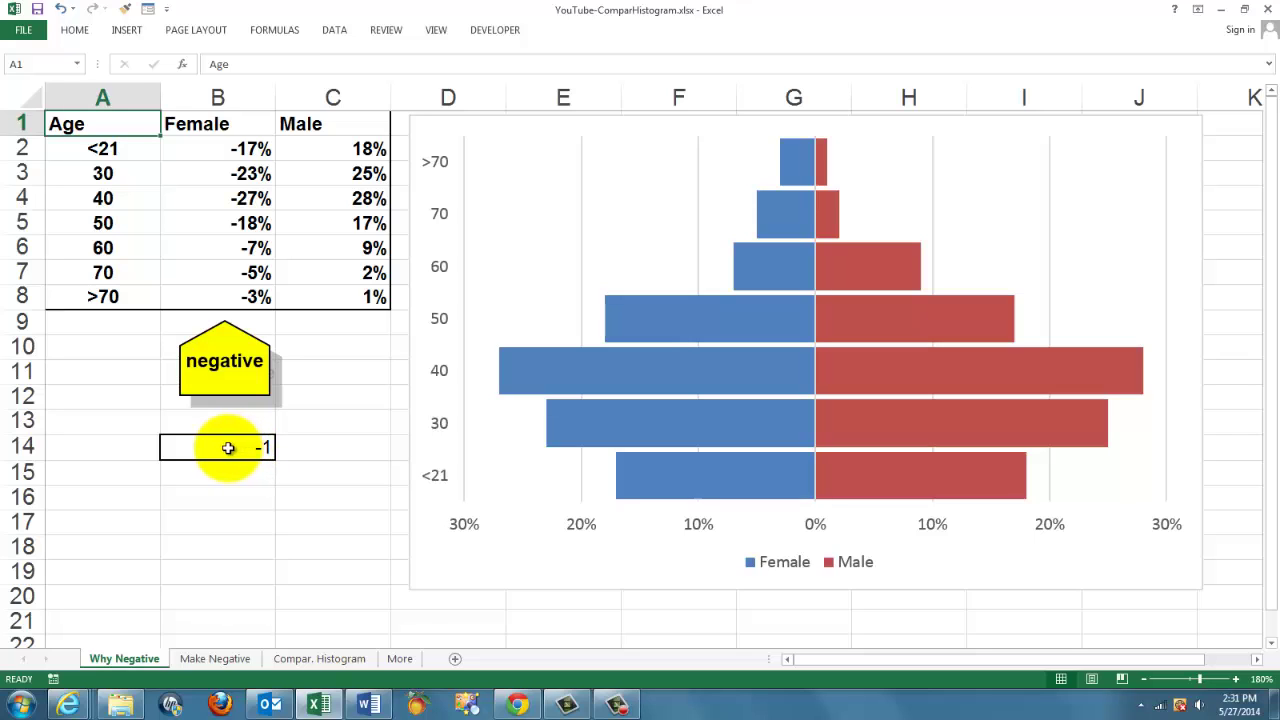
Step: On the Why Negative sheet, multiply the Female percentages in B2:B8 by cell B14 (-1) using Paste Special with Values and Multiply
{"action": "left_click", "coordinate": [228, 448]}
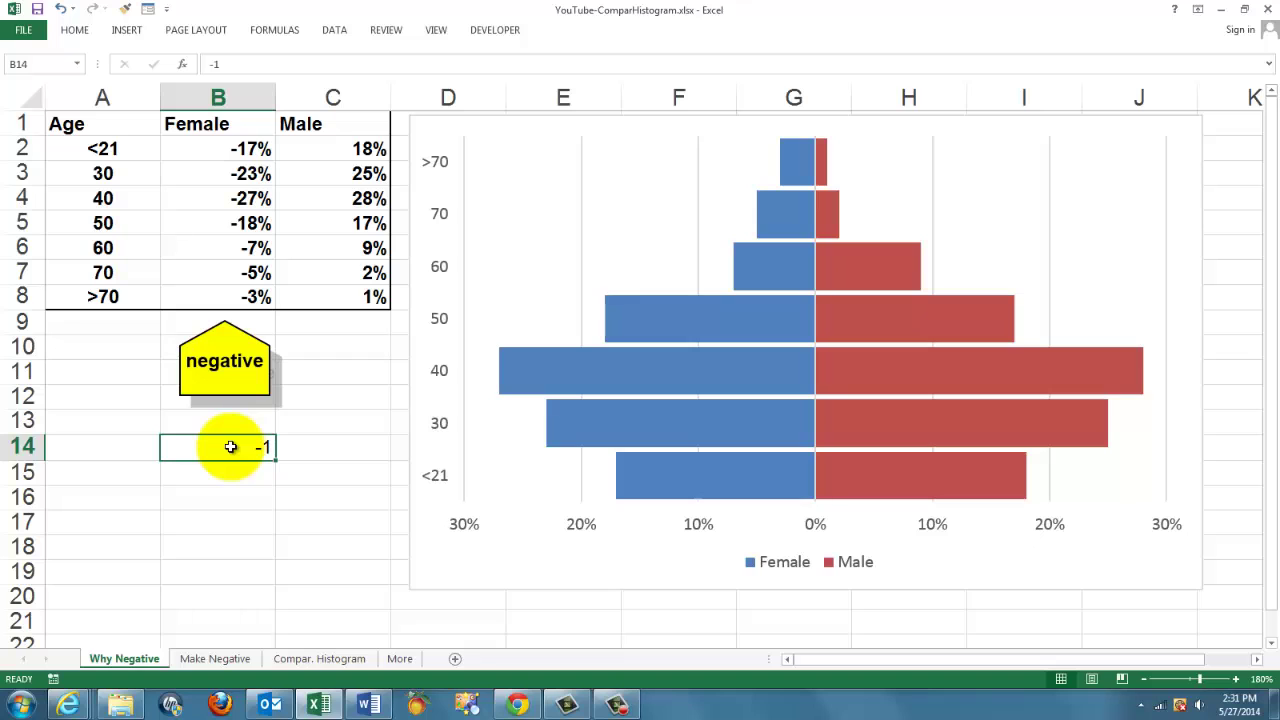
{"action": "key", "text": "ctrl+c"}
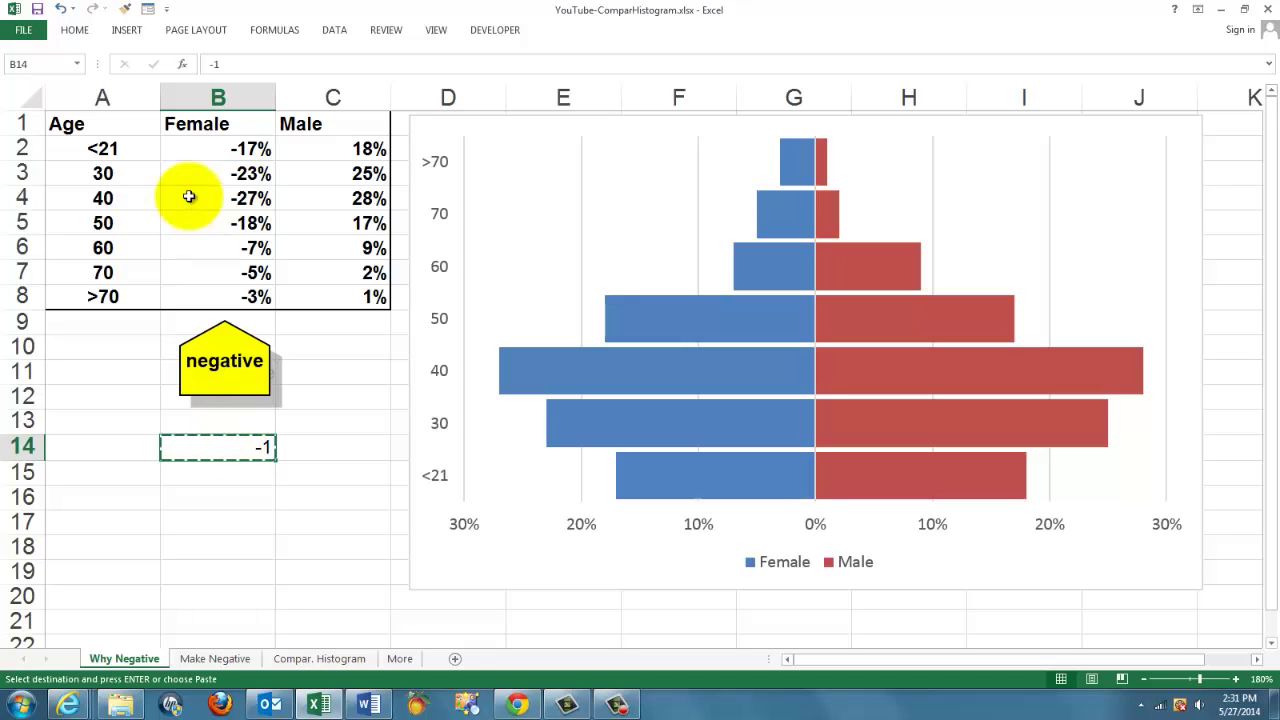
{"action": "left_click_drag", "start_coordinate": [206, 149], "coordinate": [217, 293]}
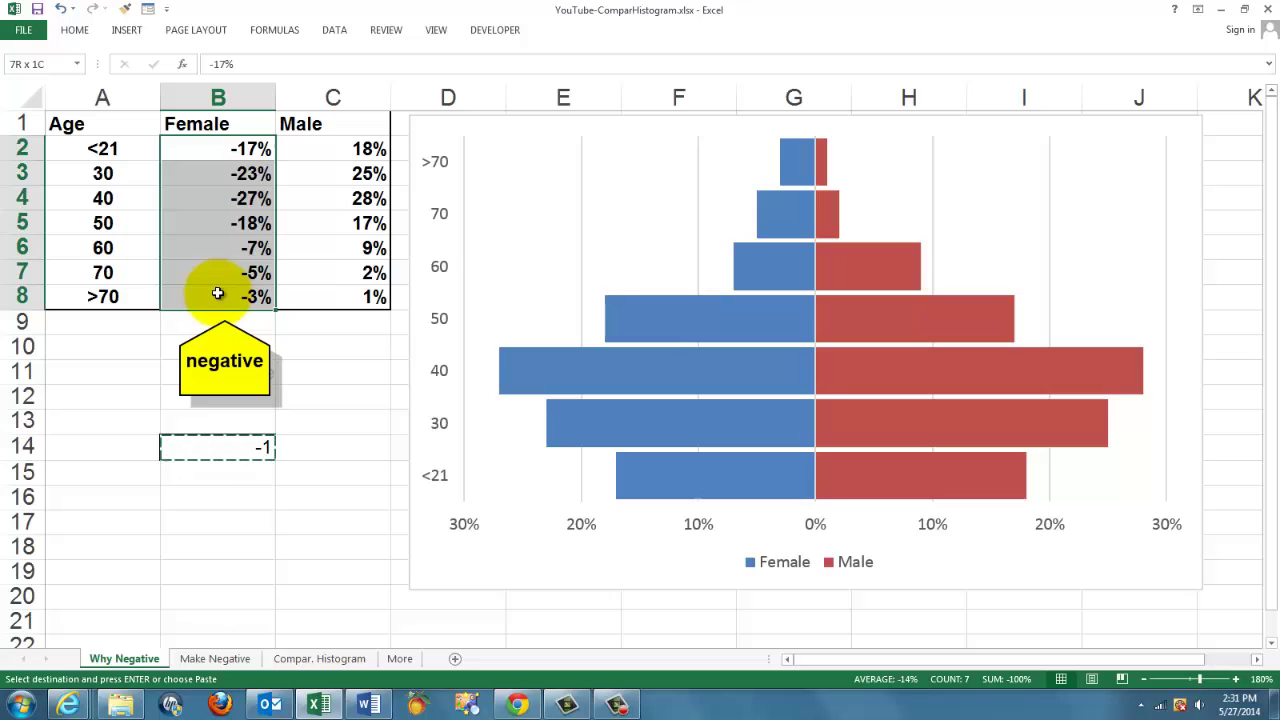
{"action": "right_click", "coordinate": [206, 220]}
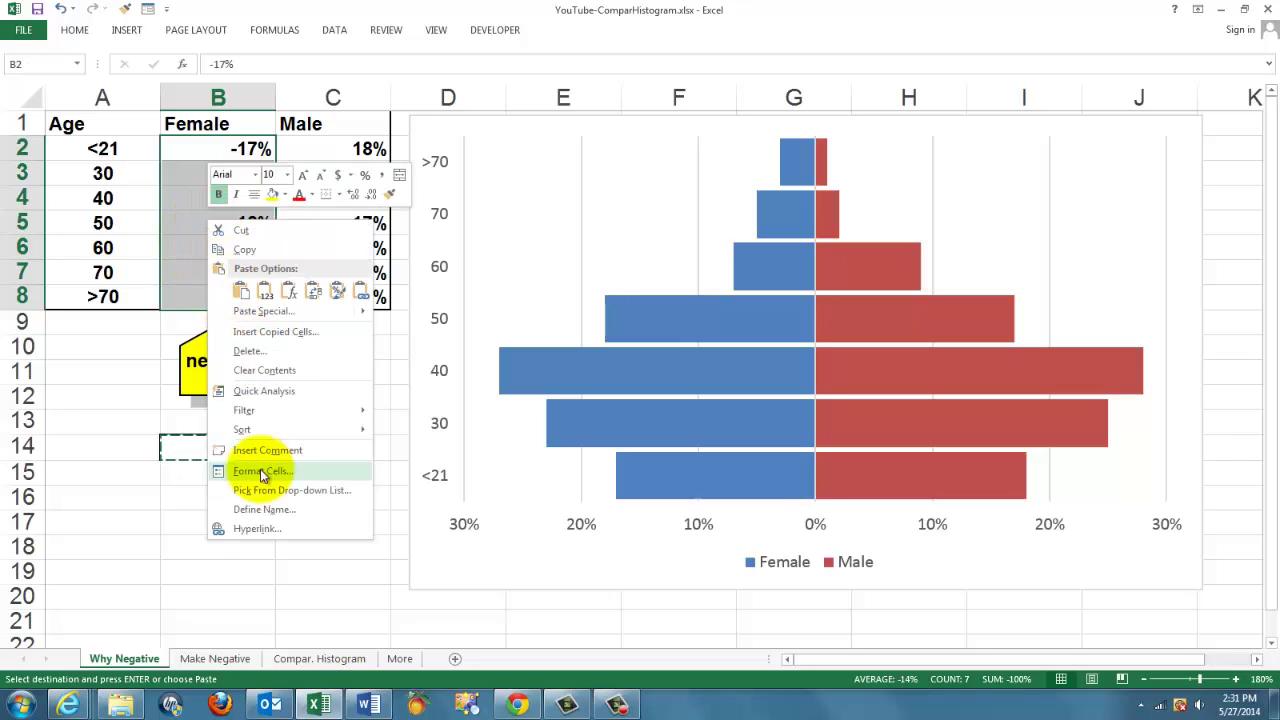
{"action": "left_click", "coordinate": [252, 312]}
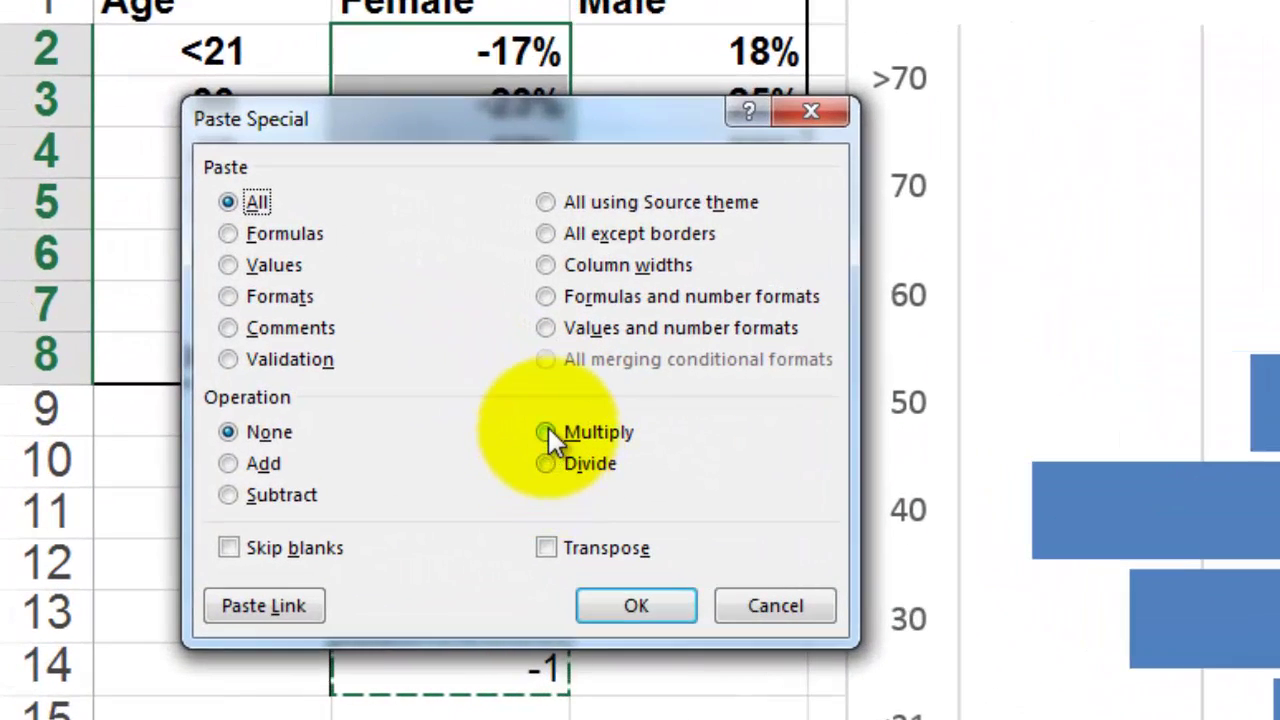
{"action": "left_click", "coordinate": [548, 432]}
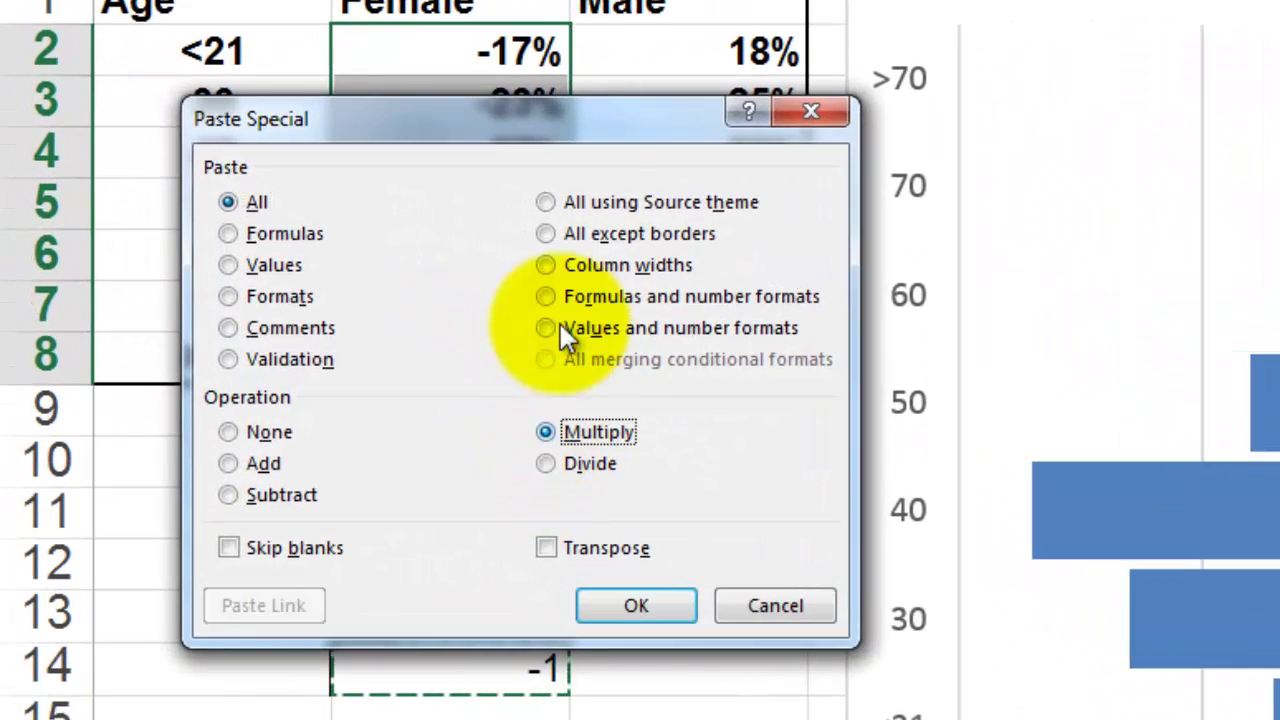
{"action": "left_click_drag", "start_coordinate": [753, 128], "coordinate": [1021, 141]}
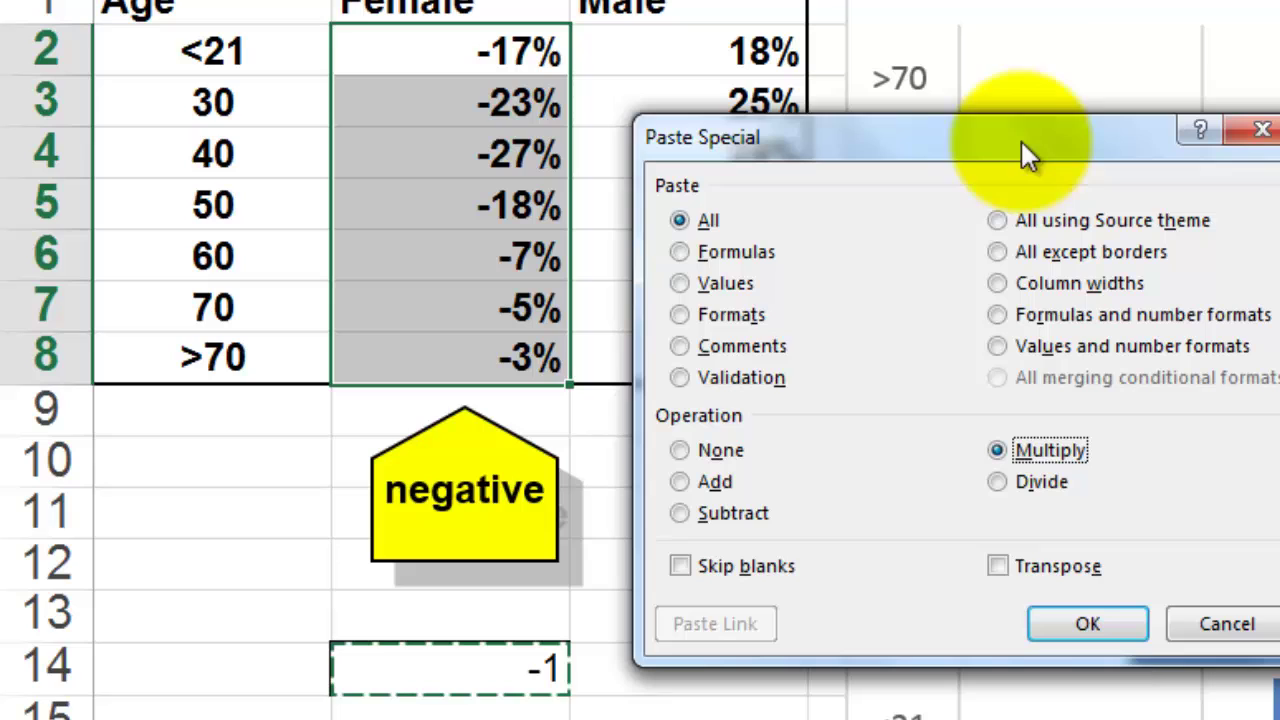
{"action": "left_click", "coordinate": [679, 283]}
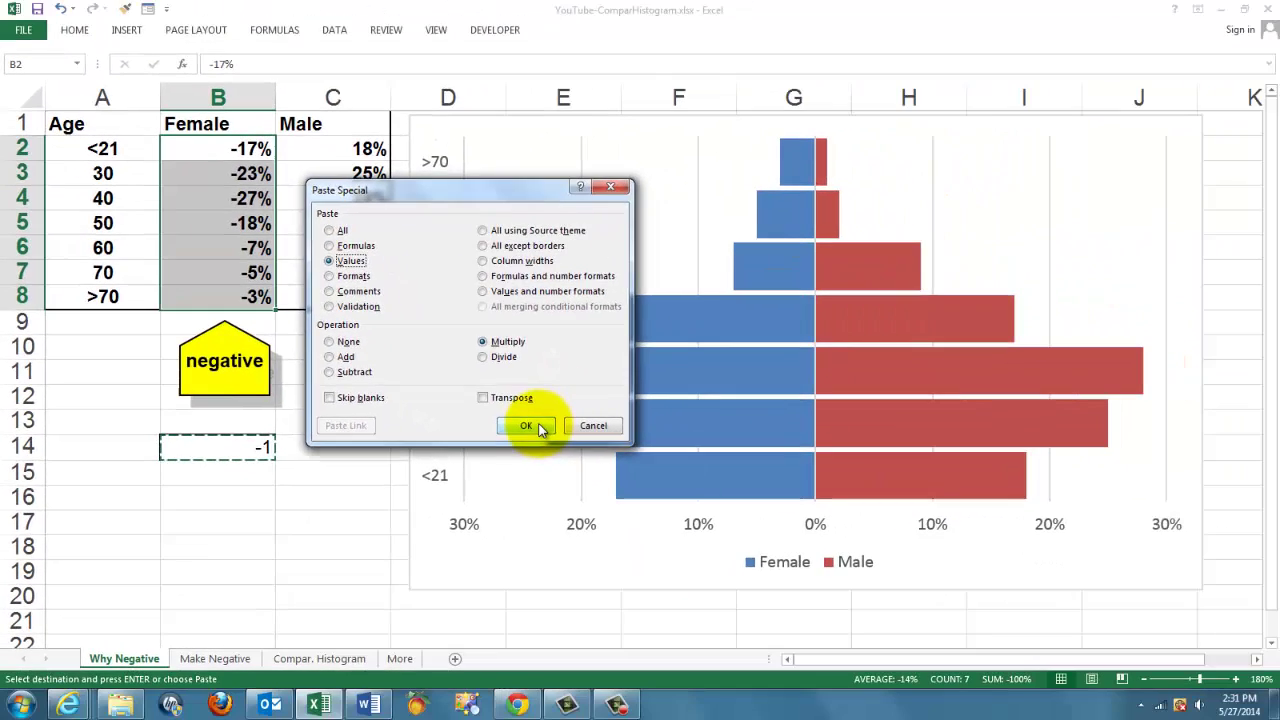
{"action": "left_click", "coordinate": [1088, 625]}
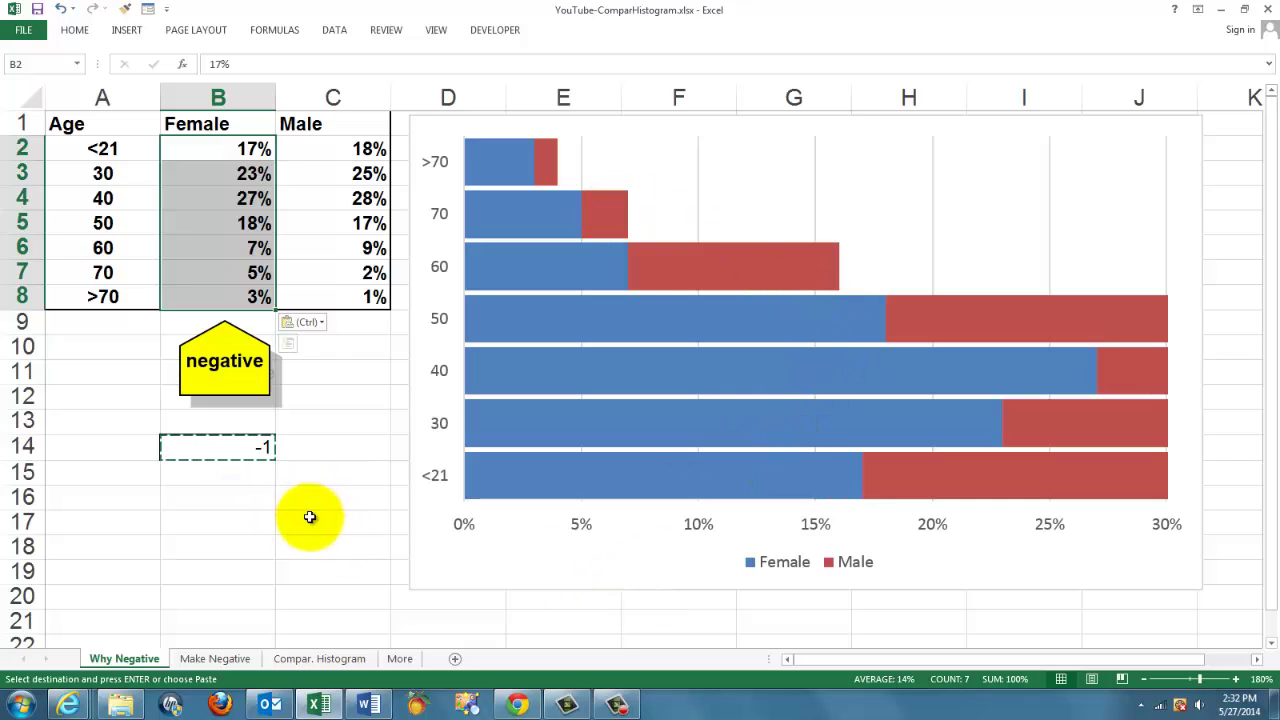
Step: On the Make Negative sheet, turn Female values B2:B8 negative by copying -1 from B14 and paste-specialing it as Values with Multiply
{"action": "left_click", "coordinate": [238, 661]}
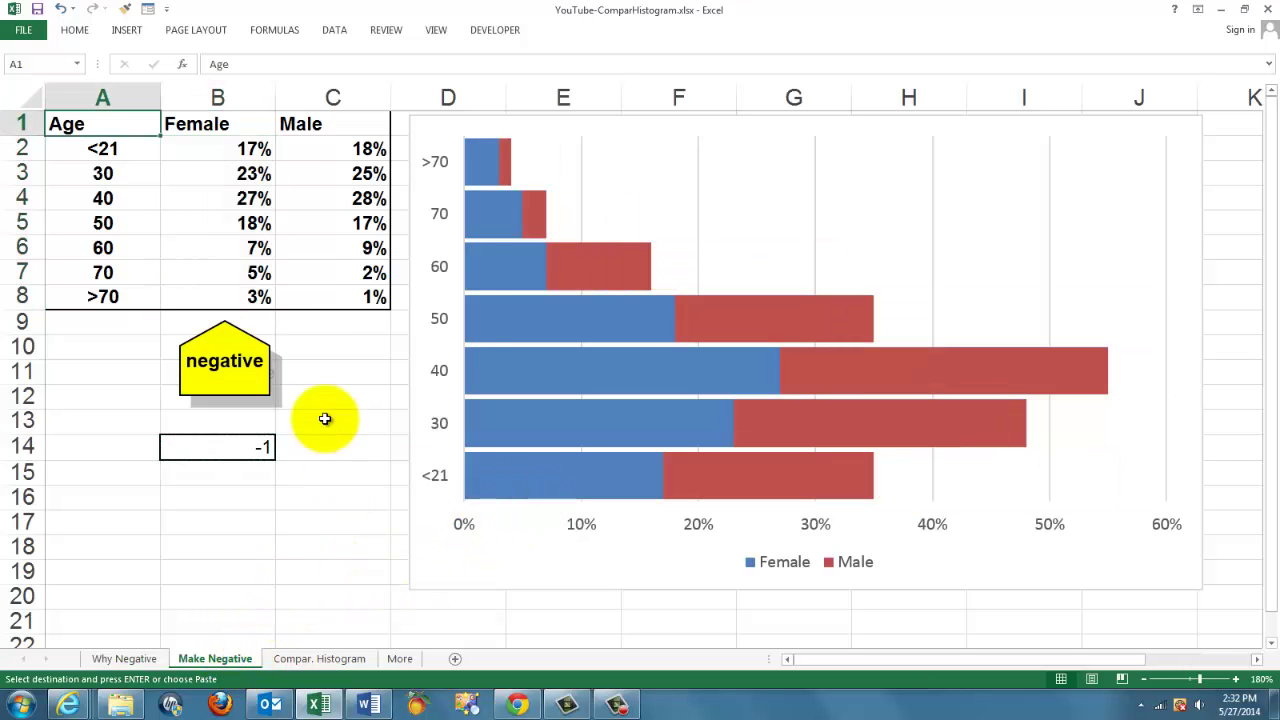
{"action": "left_click", "coordinate": [207, 445]}
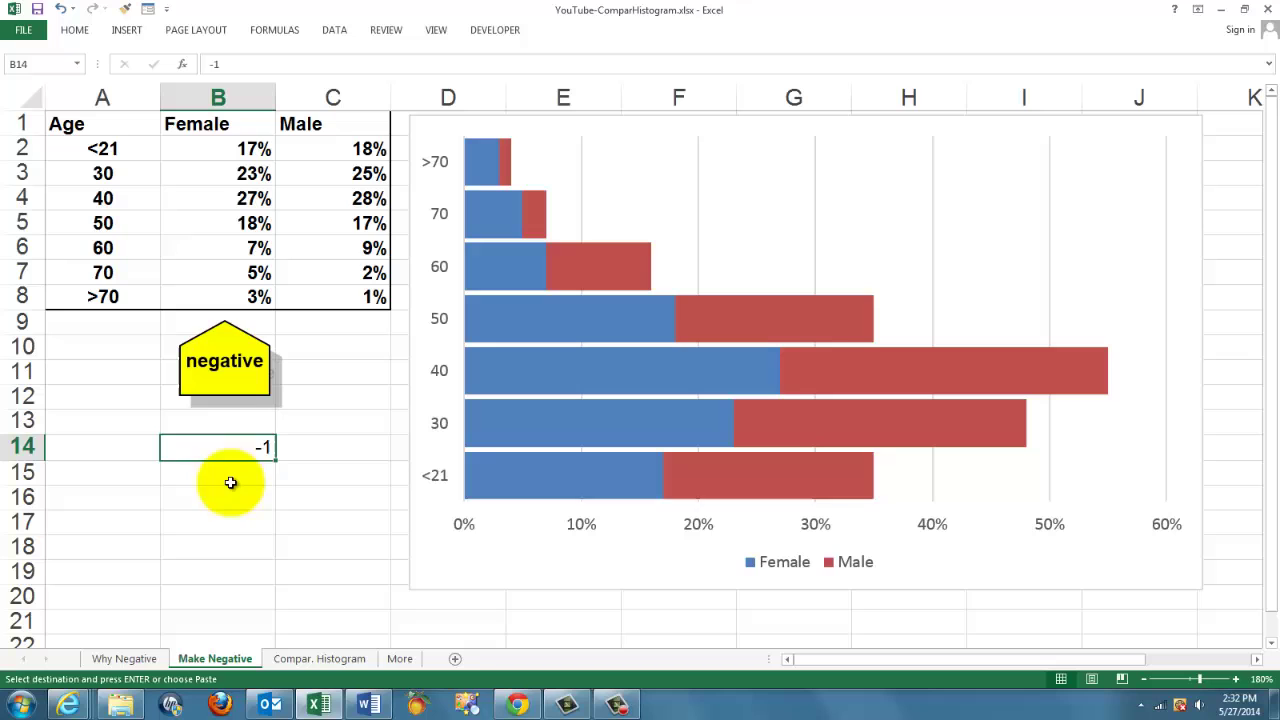
{"action": "left_click_drag", "start_coordinate": [207, 146], "coordinate": [223, 289]}
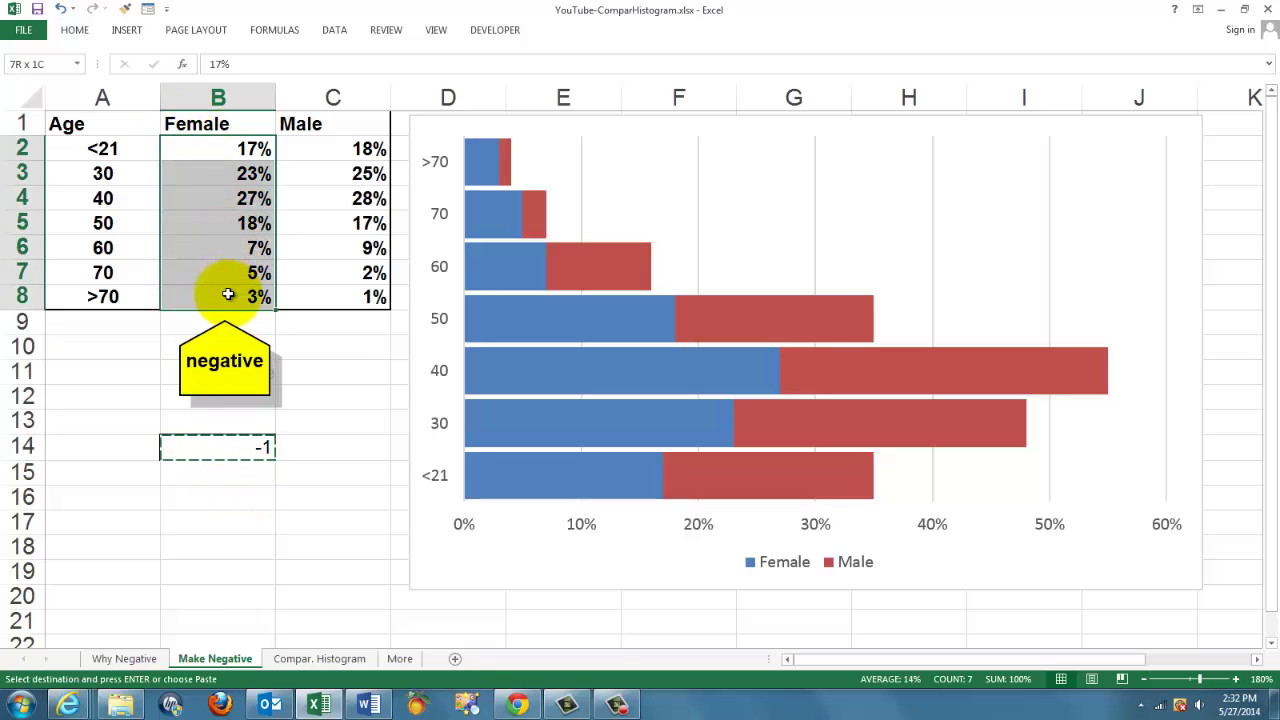
{"action": "right_click", "coordinate": [216, 202]}
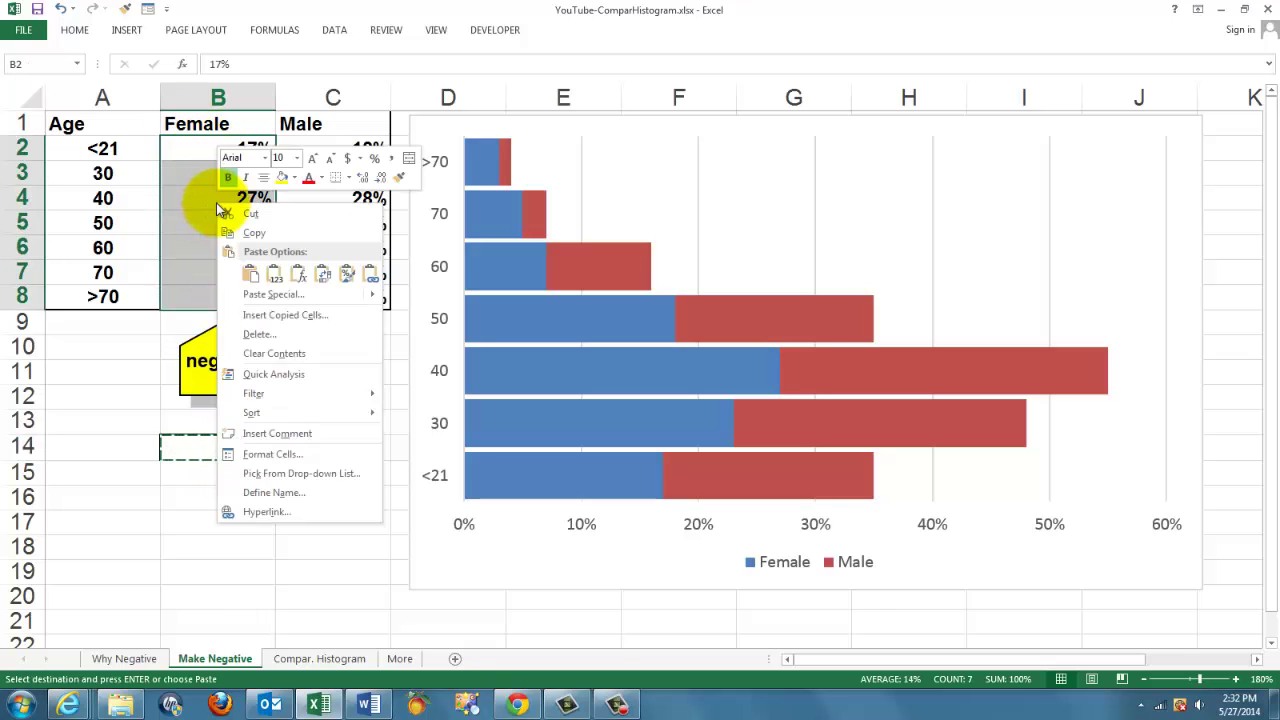
{"action": "left_click", "coordinate": [270, 295]}
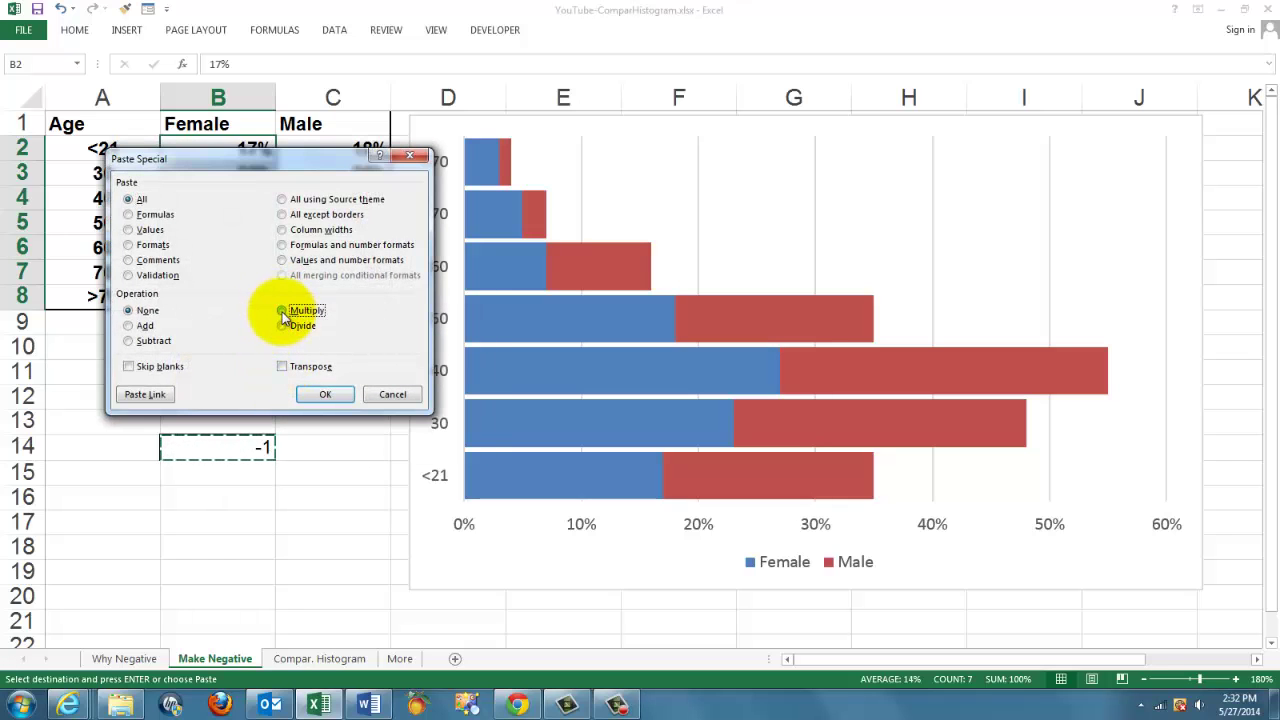
{"action": "left_click", "coordinate": [283, 312]}
{"action": "left_click", "coordinate": [129, 230]}
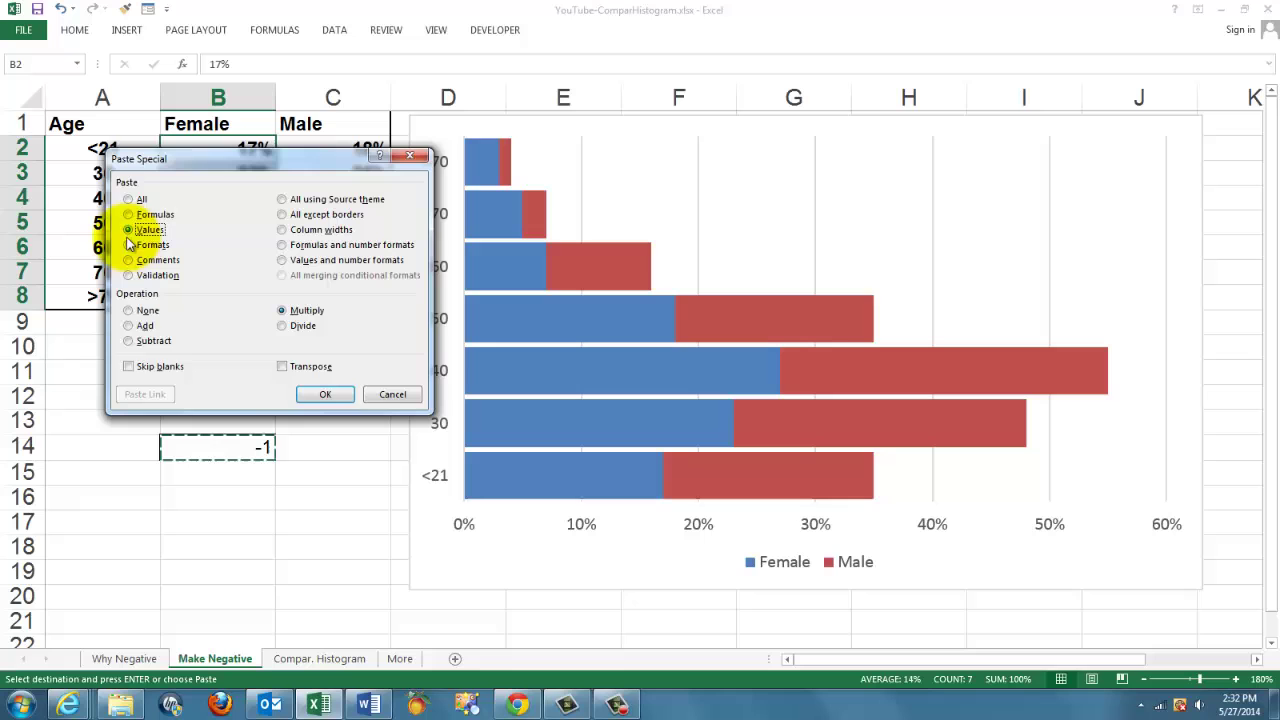
{"action": "left_click", "coordinate": [325, 398]}
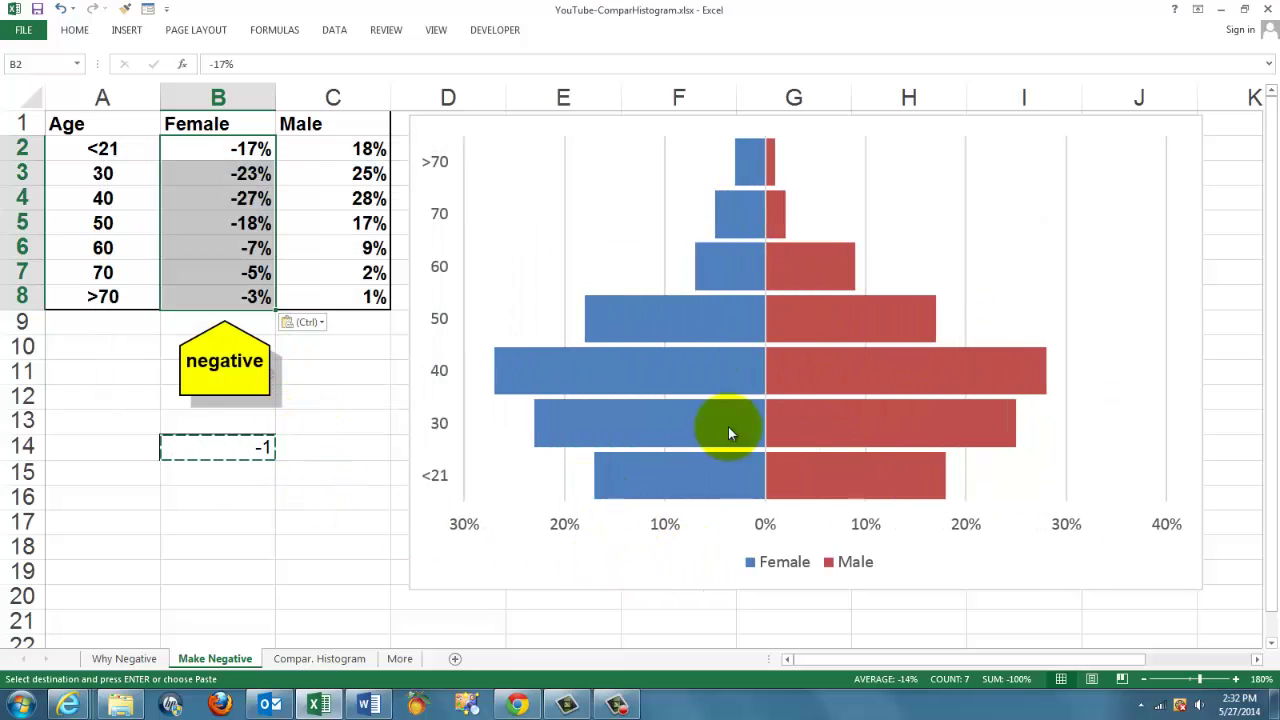
Step: Insert a 2-D stacked bar chart from the age, female and male data on the Compar. Histogram sheet
{"action": "left_click", "coordinate": [340, 659]}
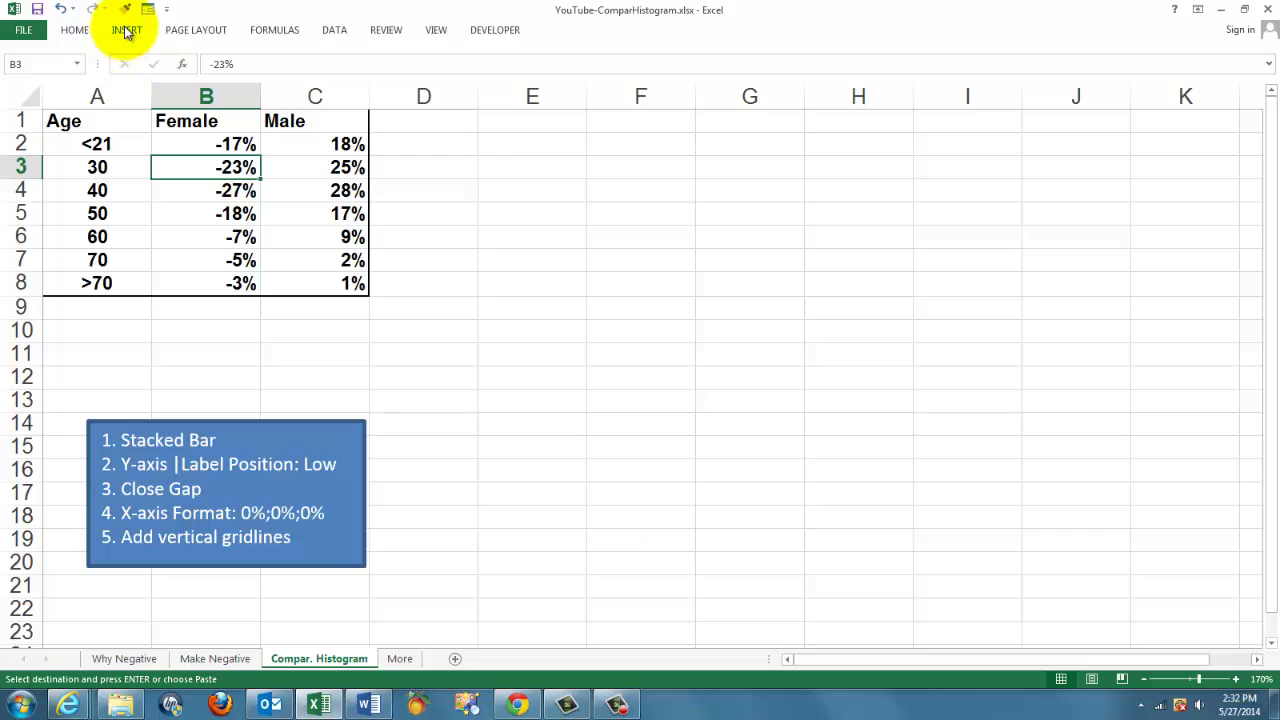
{"action": "left_click", "coordinate": [127, 31]}
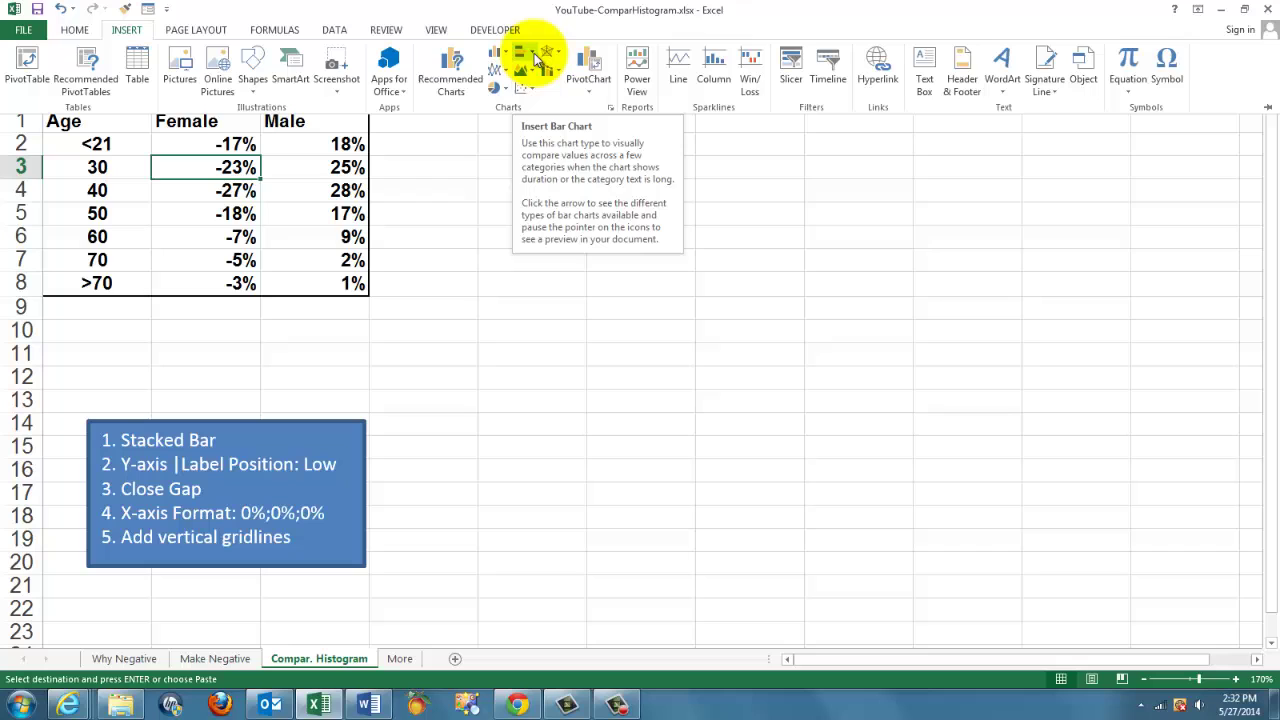
{"action": "left_click", "coordinate": [533, 58]}
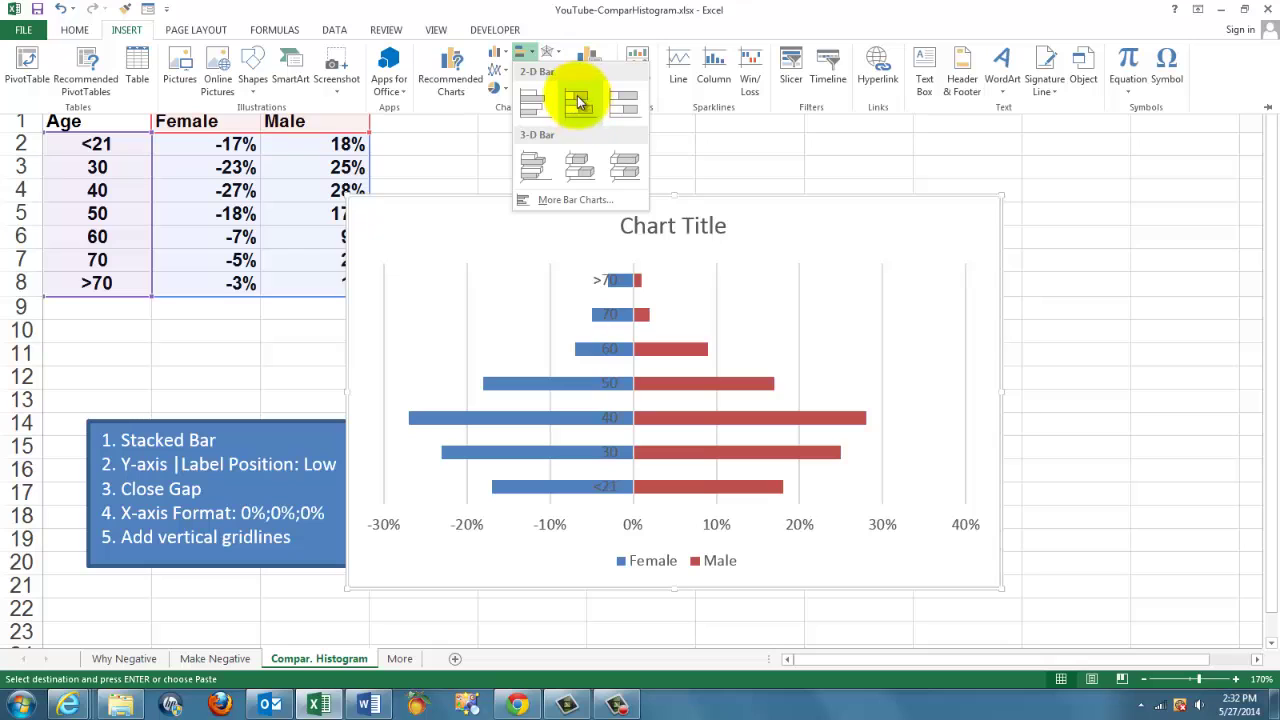
{"action": "left_click", "coordinate": [579, 105]}
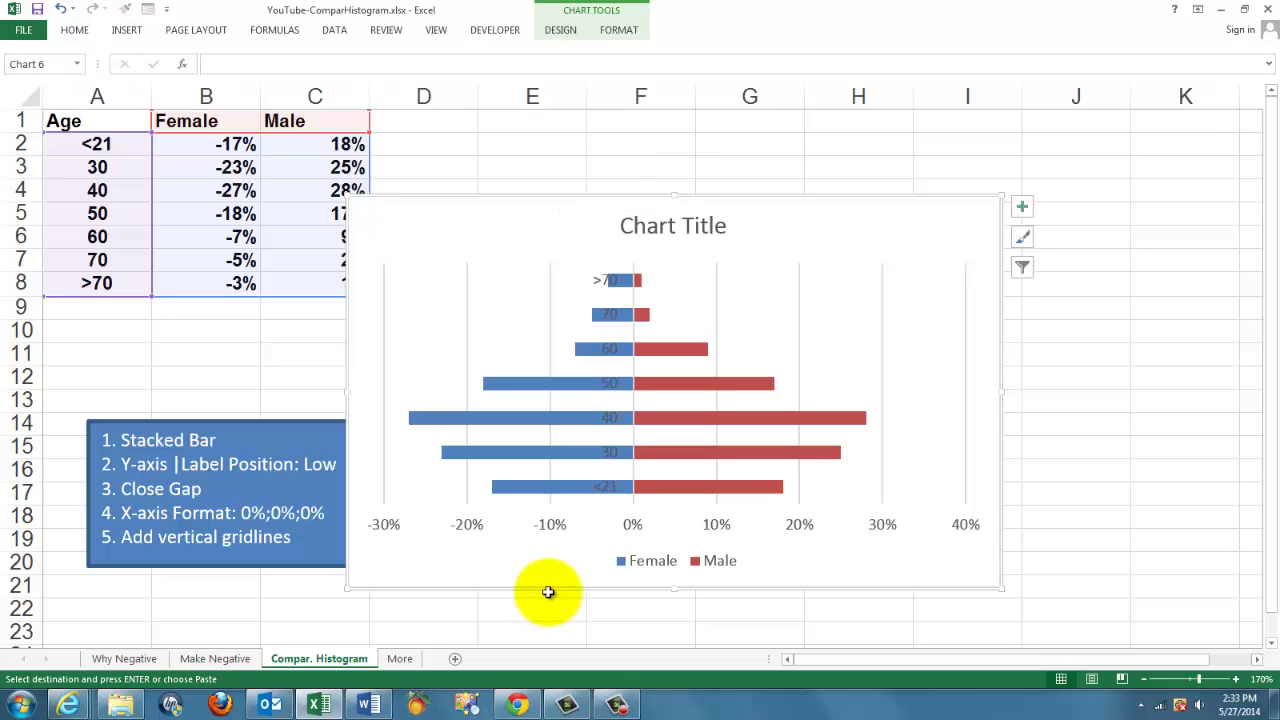
Step: Set the label position of the chart's vertical category axis to Low
{"action": "right_click", "coordinate": [613, 384]}
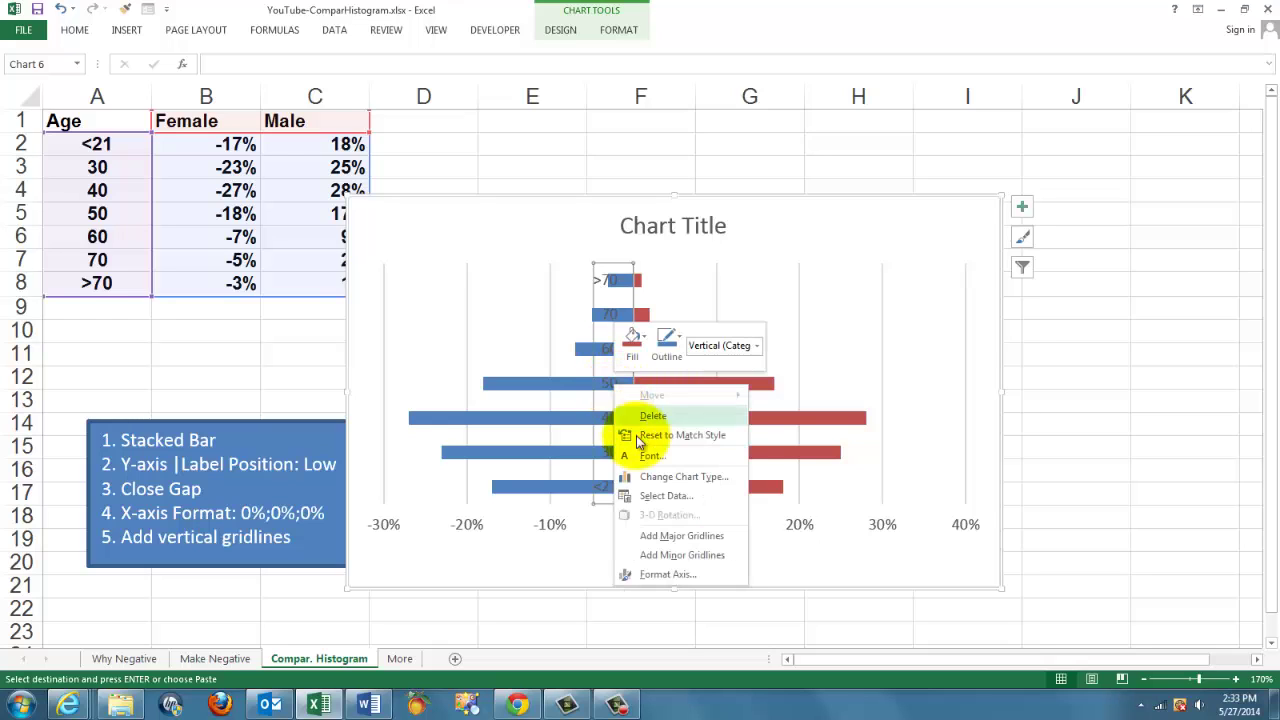
{"action": "left_click", "coordinate": [668, 576]}
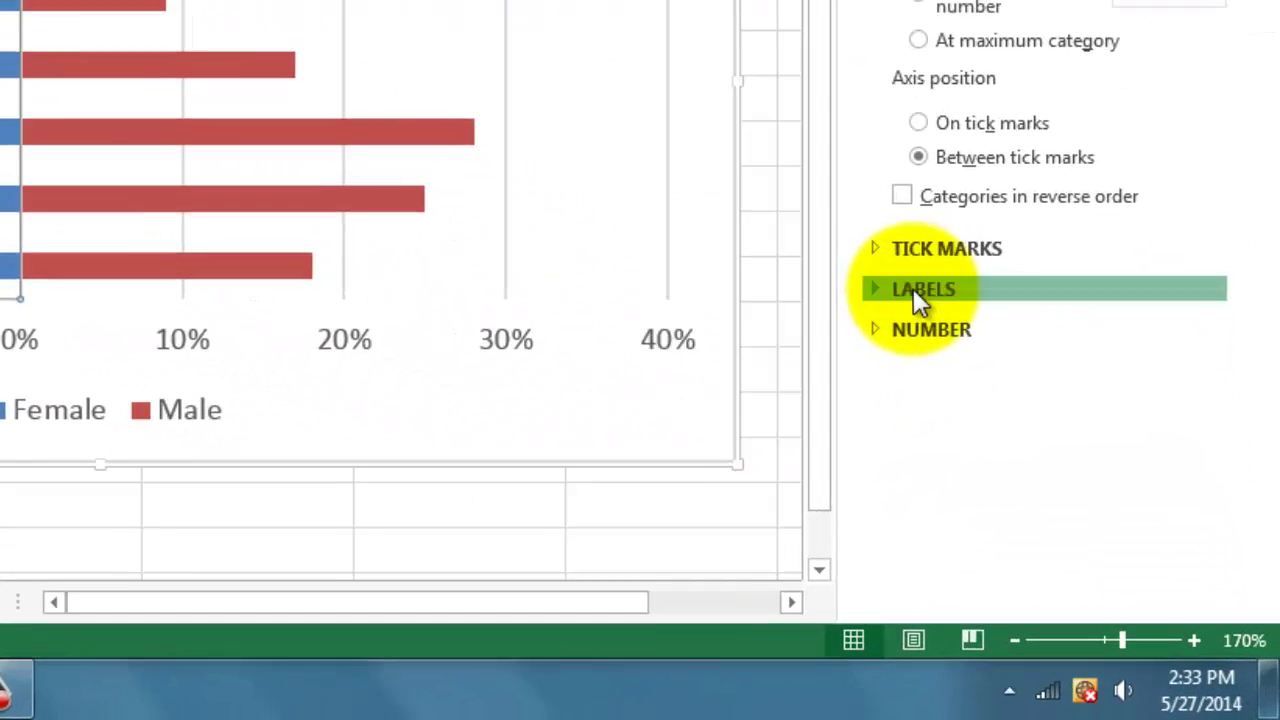
{"action": "left_click", "coordinate": [913, 288]}
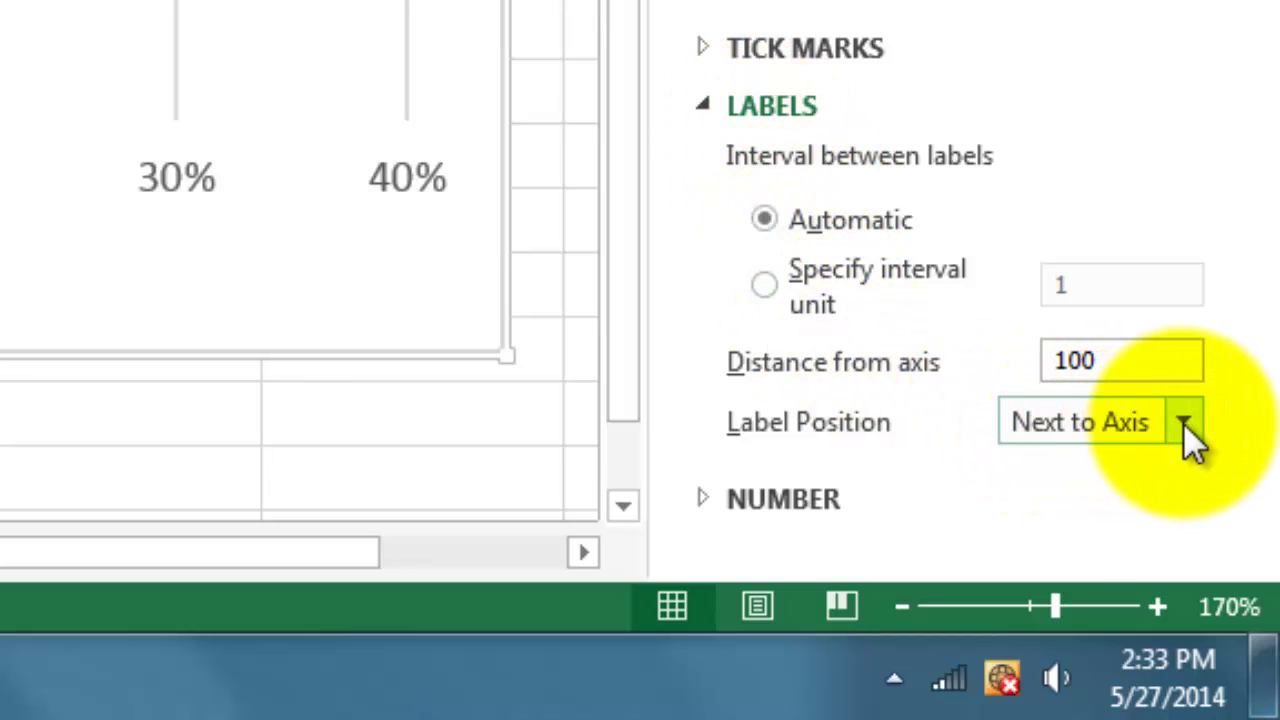
{"action": "left_click", "coordinate": [1183, 423]}
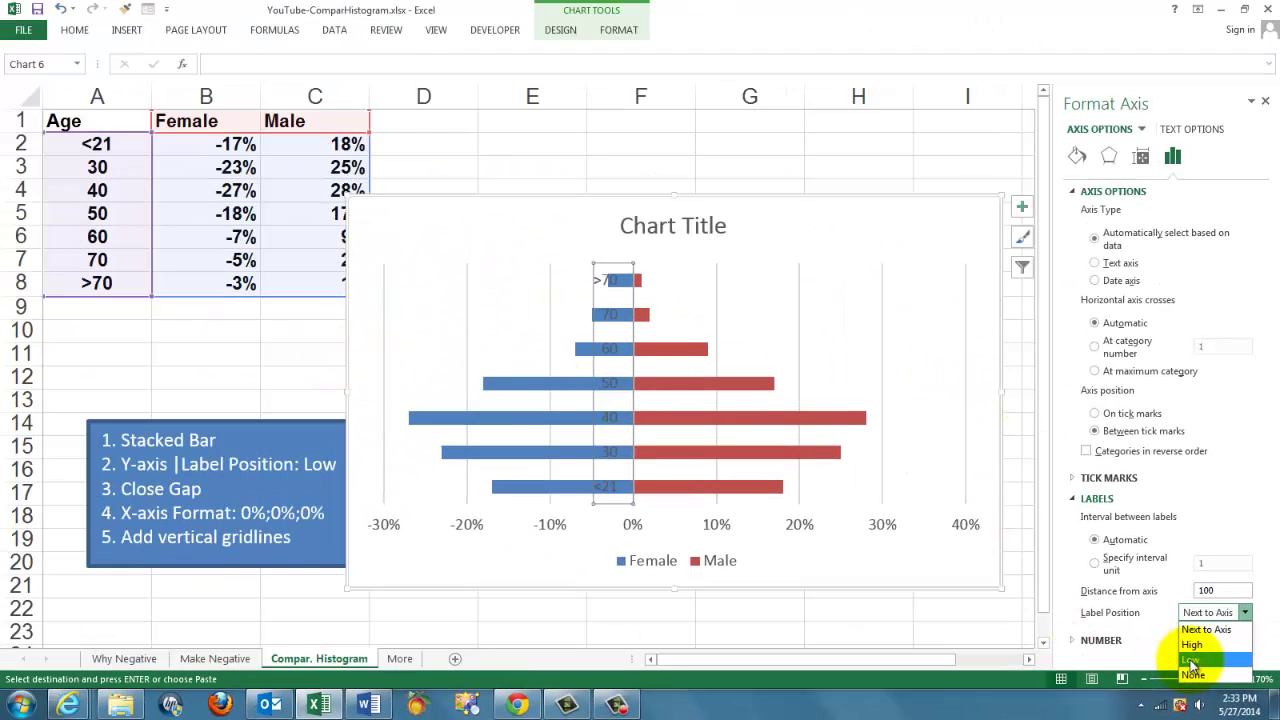
{"action": "left_click", "coordinate": [1190, 661]}
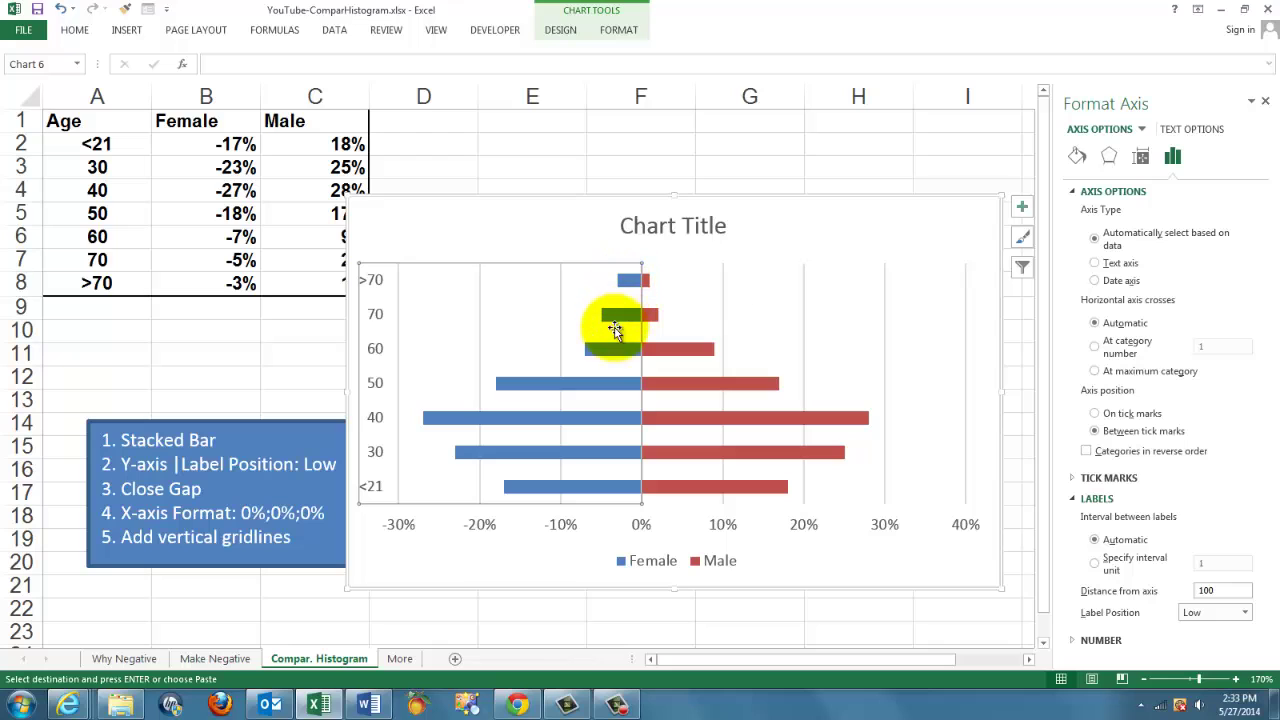
Step: Set the gap width of the chart's bar series to 10%
{"action": "left_click", "coordinate": [614, 389]}
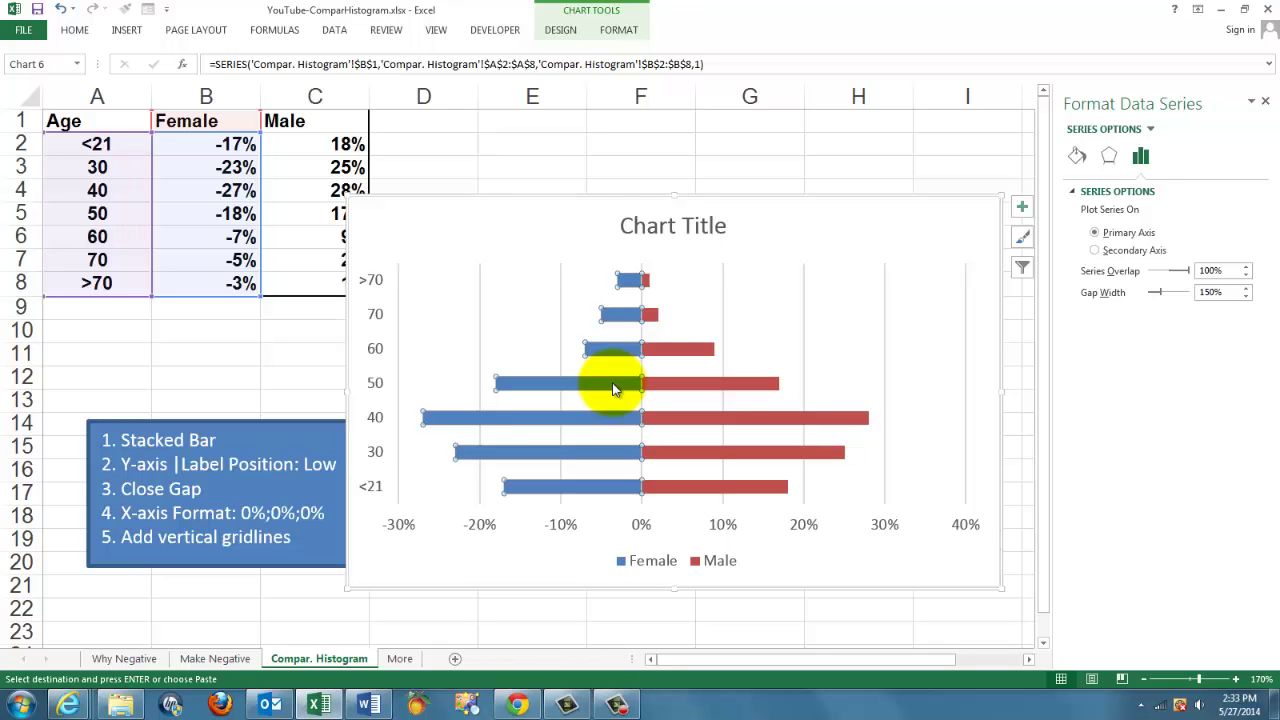
{"action": "left_click", "coordinate": [1206, 292]}
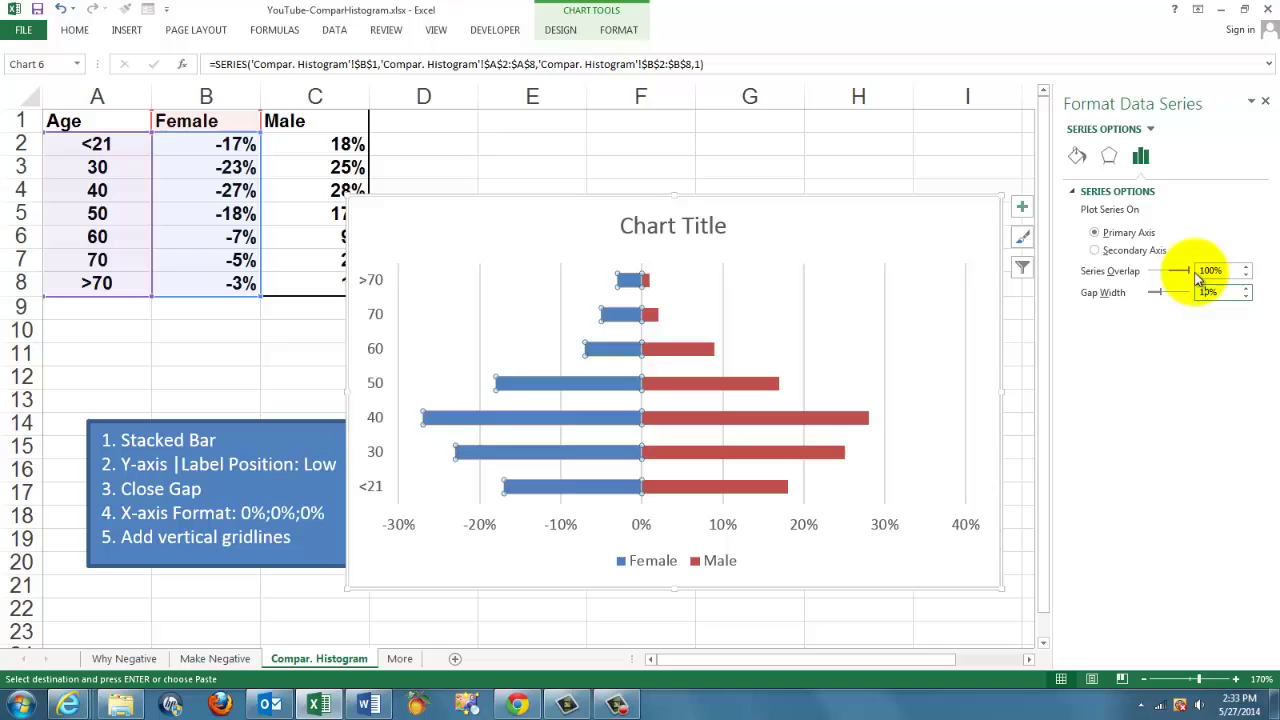
{"action": "left_click", "coordinate": [1221, 269]}
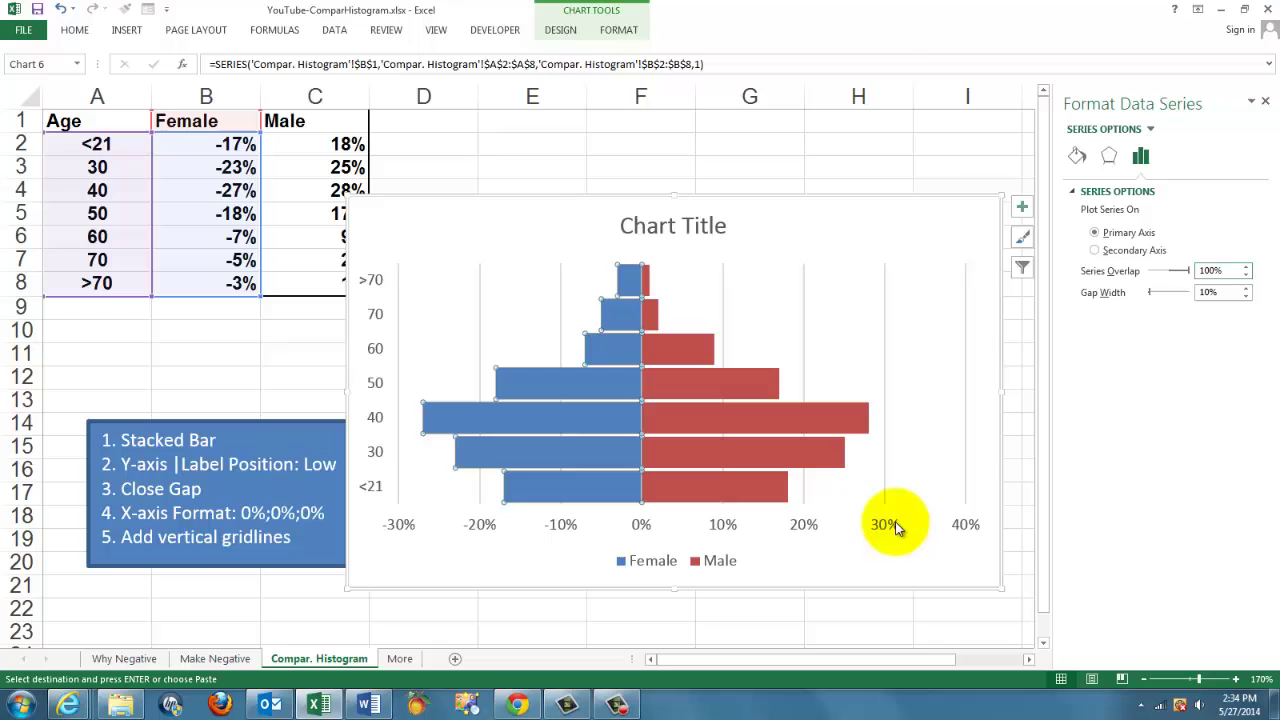
Step: Apply the custom number format 0%;0%;0% to the chart's horizontal value axis and set its maximum bound to 0.3
{"action": "left_click", "coordinate": [638, 524]}
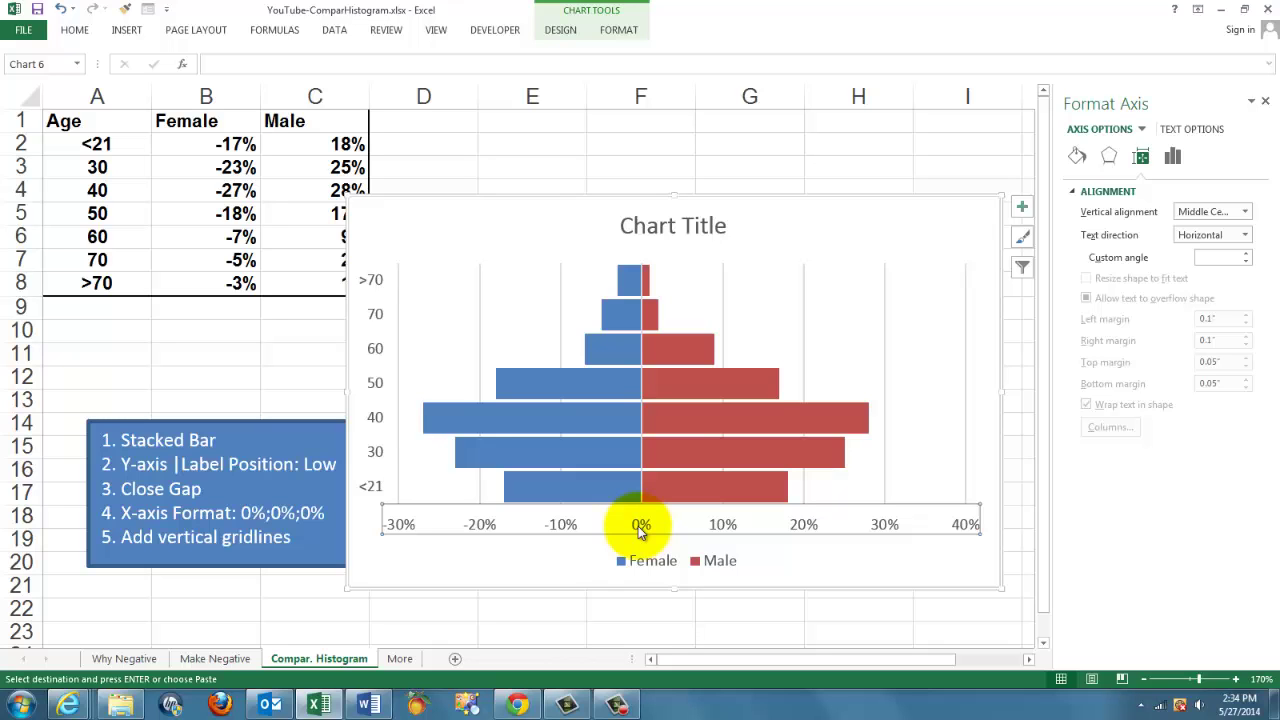
{"action": "right_click", "coordinate": [638, 526]}
{"action": "left_click", "coordinate": [671, 517]}
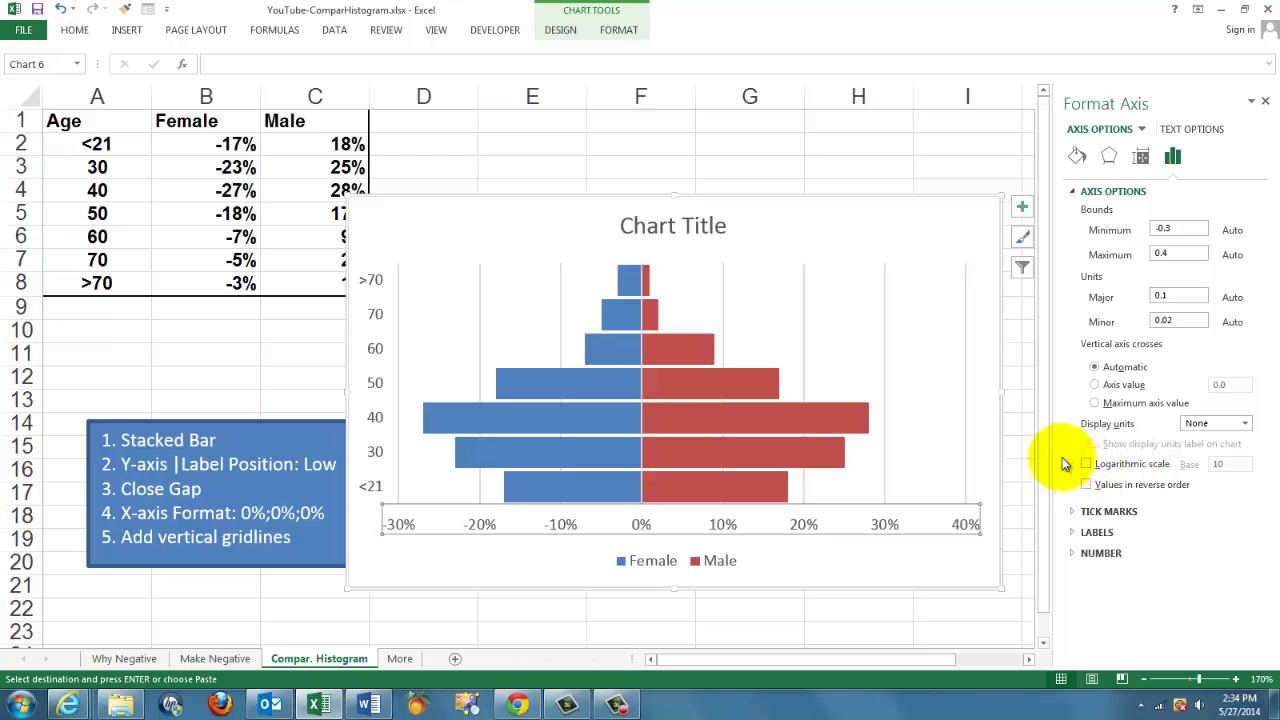
{"action": "left_click", "coordinate": [1099, 555]}
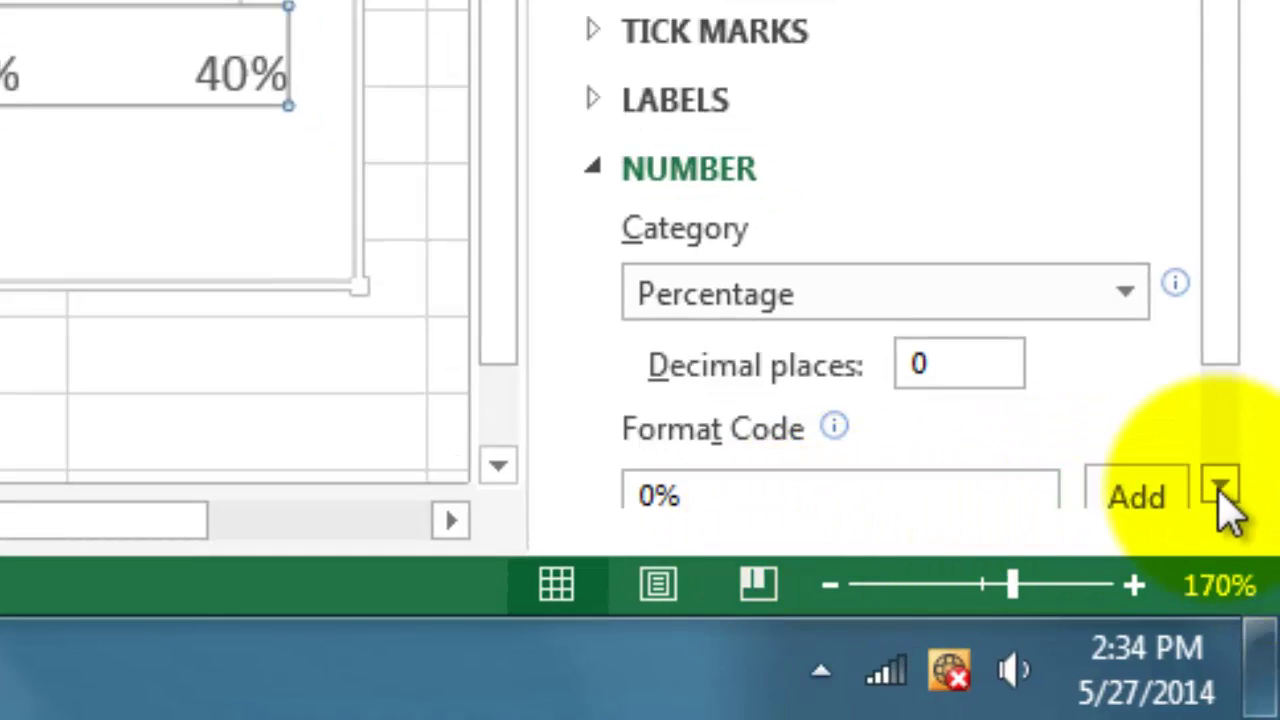
{"action": "left_click", "coordinate": [1220, 490]}
{"action": "left_click", "coordinate": [1220, 490]}
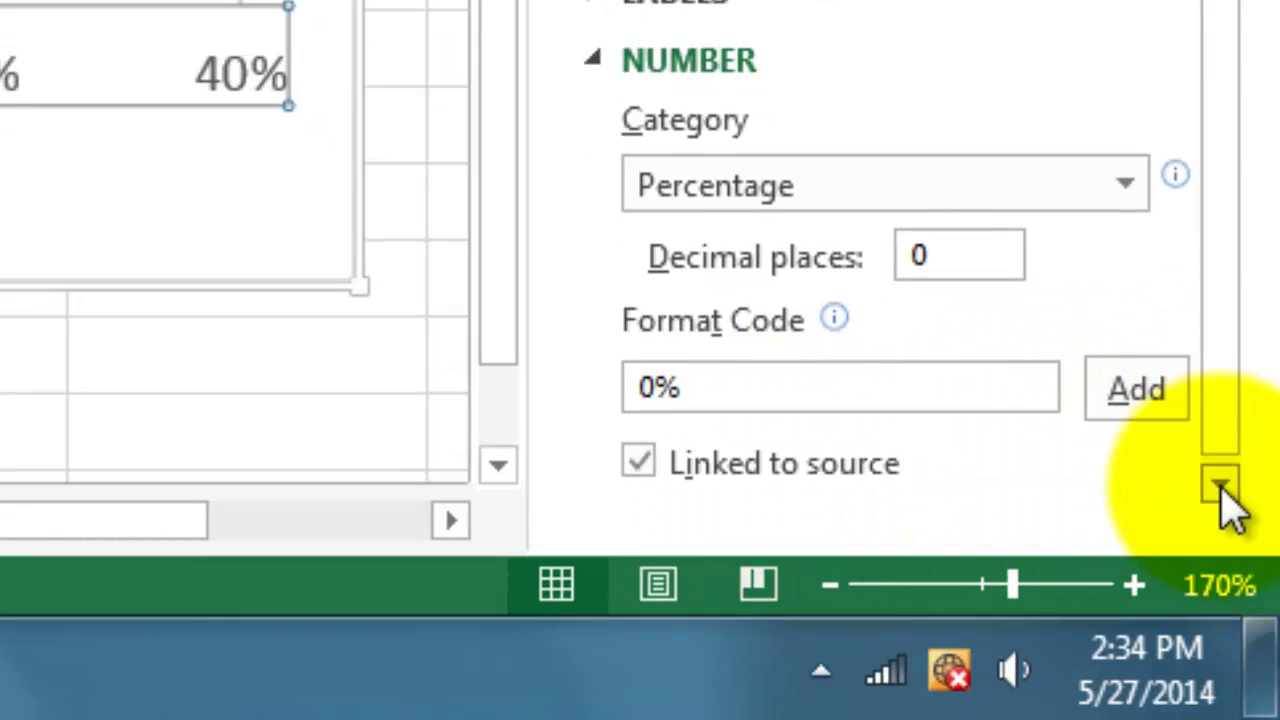
{"action": "left_click", "coordinate": [697, 393]}
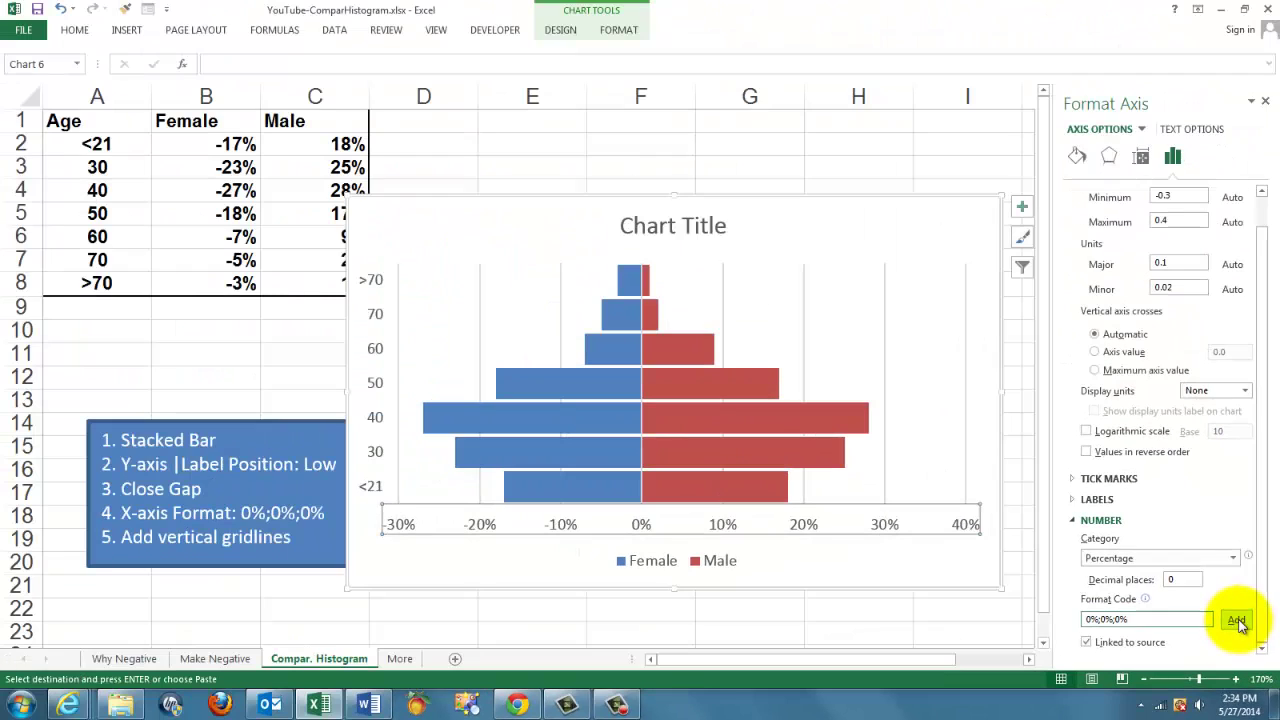
{"action": "left_click", "coordinate": [1237, 621]}
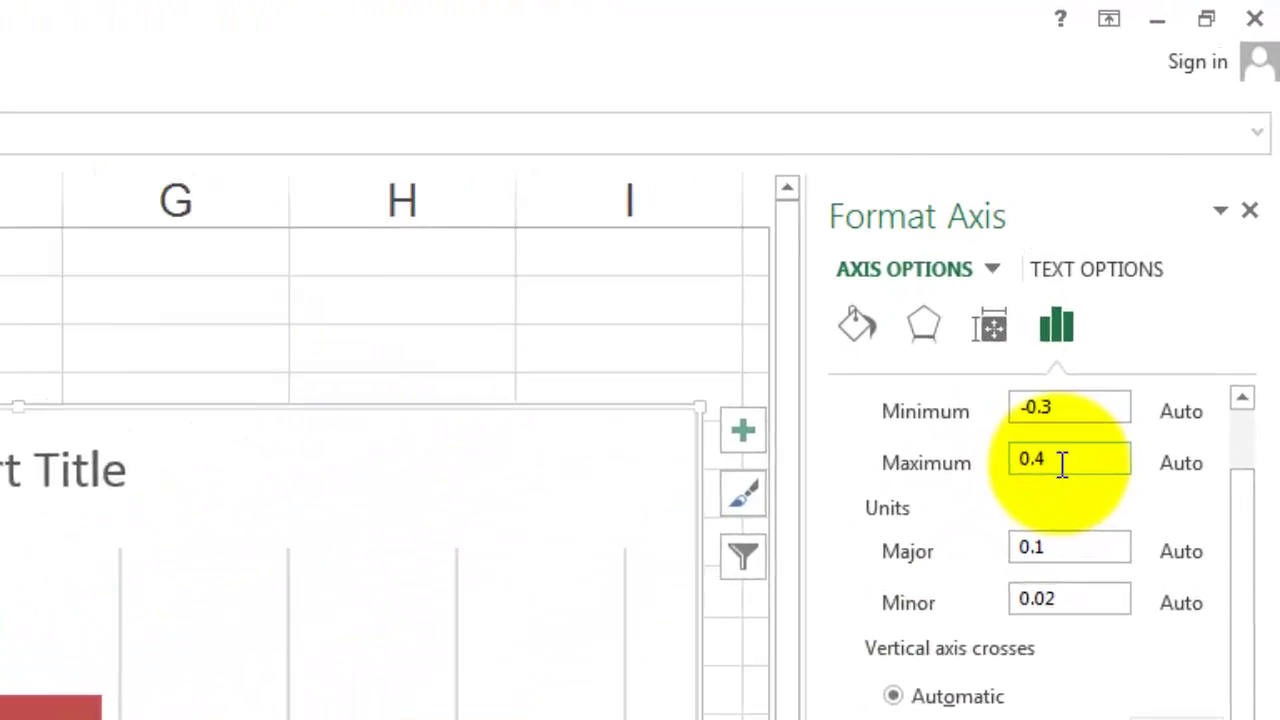
{"action": "left_click", "coordinate": [1175, 222]}
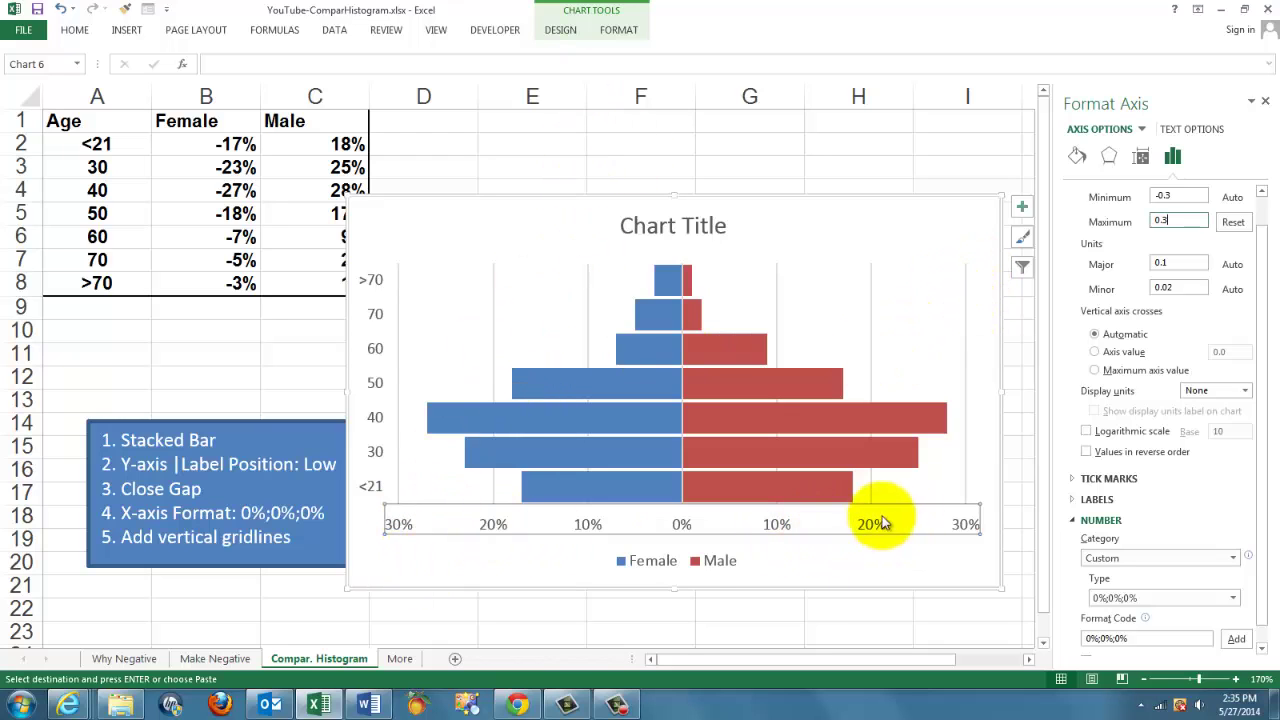
Step: Add major gridlines to the chart's vertical category axis and delete the chart title
{"action": "right_click", "coordinate": [378, 350]}
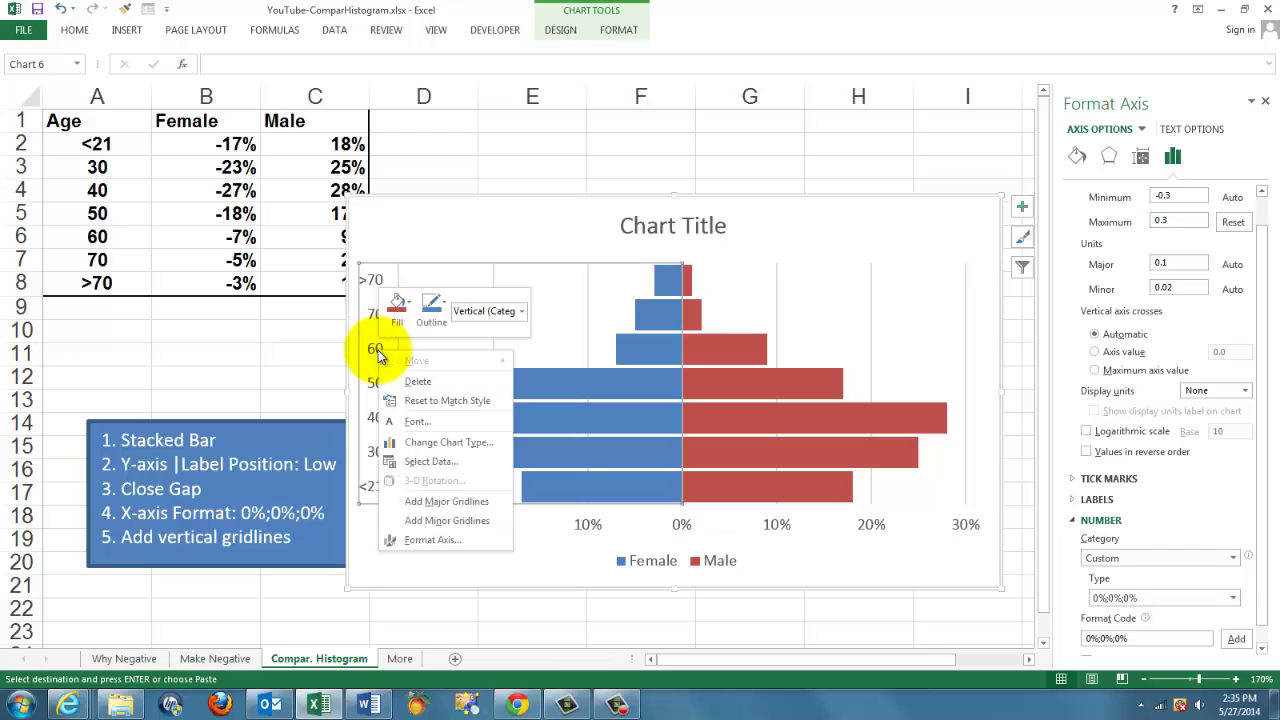
{"action": "left_click", "coordinate": [435, 500]}
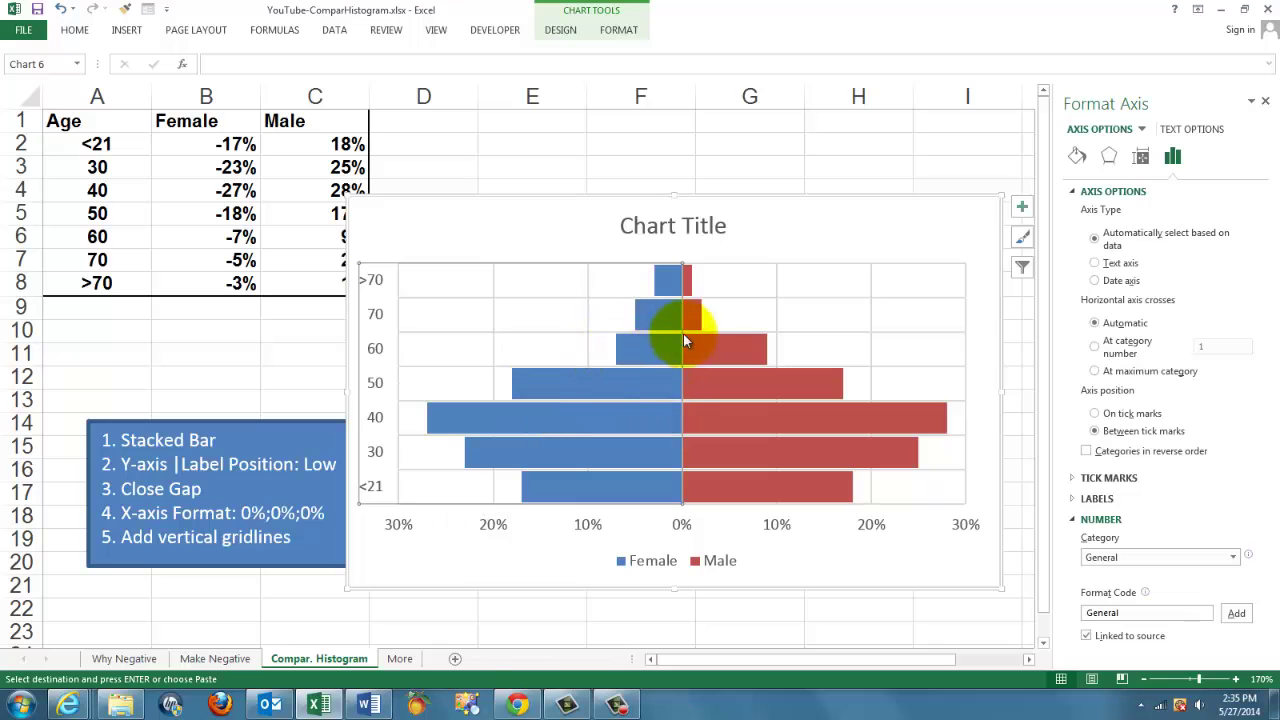
{"action": "left_click", "coordinate": [1265, 103]}
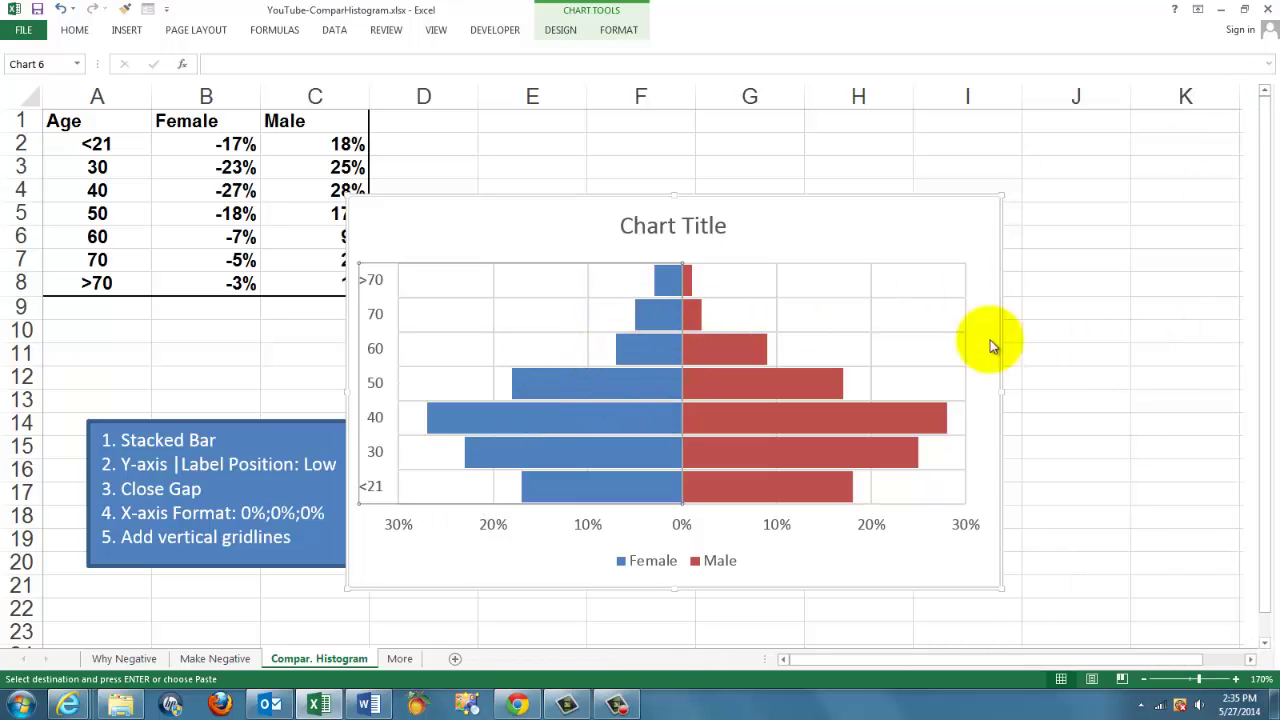
{"action": "left_click", "coordinate": [668, 230]}
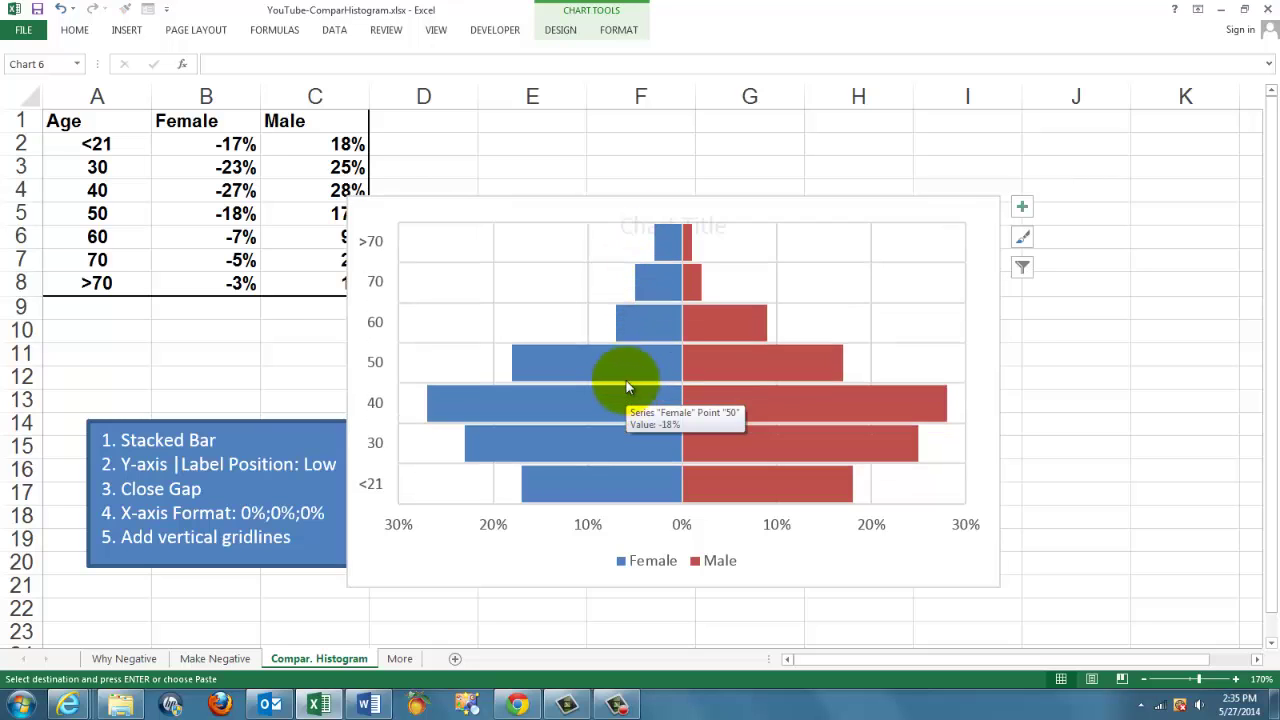
{"action": "key", "text": "Delete"}
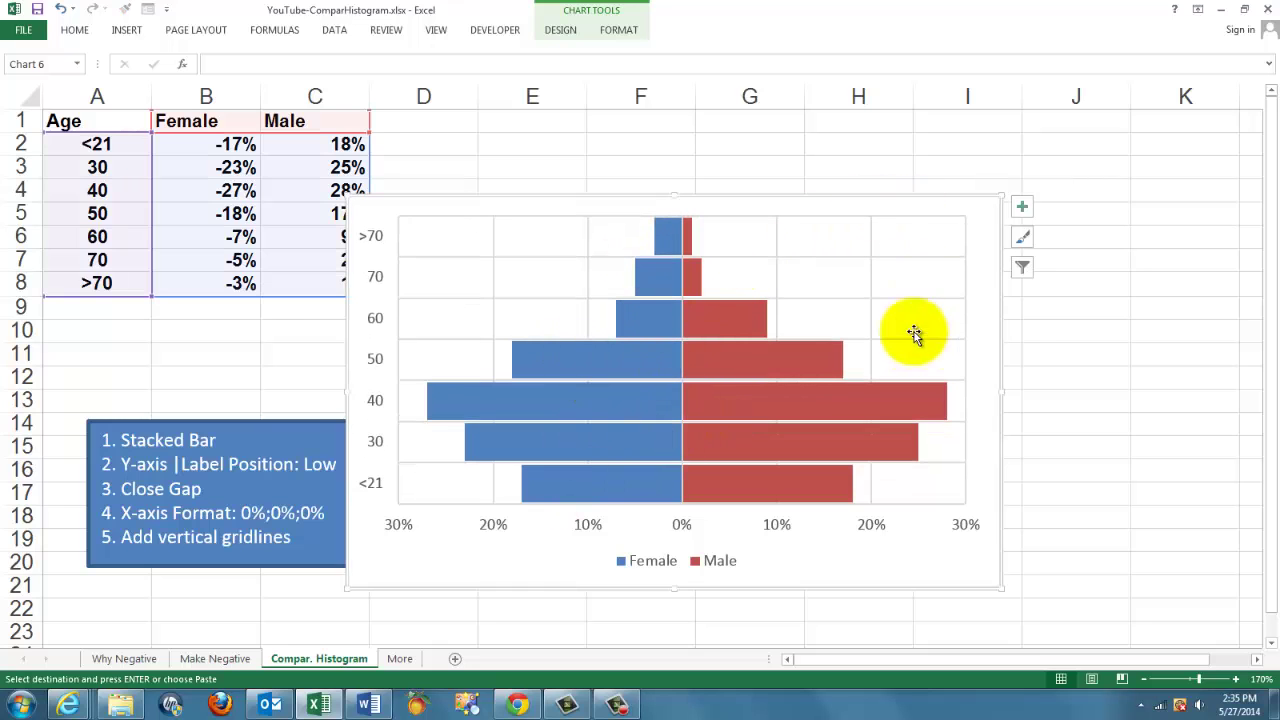
Step: Move the chart up beside the data table and enlarge it to span about columns D to K, down to row 22
{"action": "left_click_drag", "start_coordinate": [551, 200], "coordinate": [605, 126]}
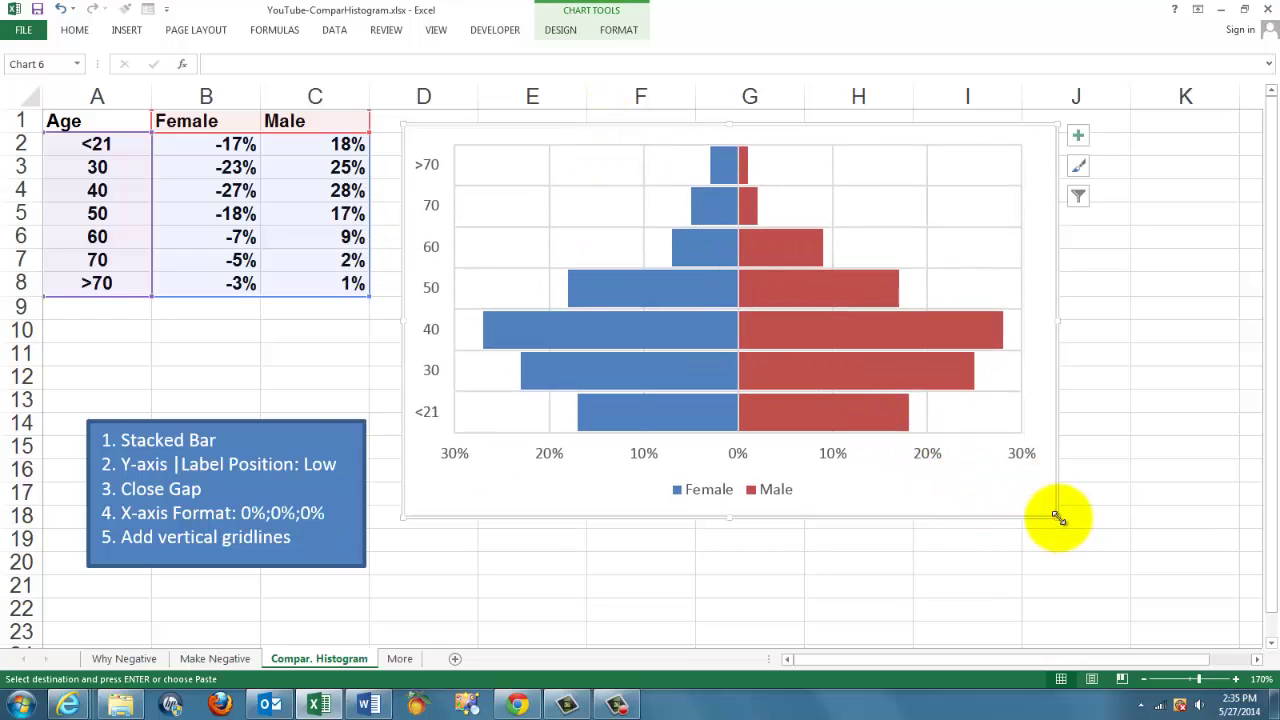
{"action": "left_click_drag", "start_coordinate": [1057, 516], "coordinate": [1195, 622]}
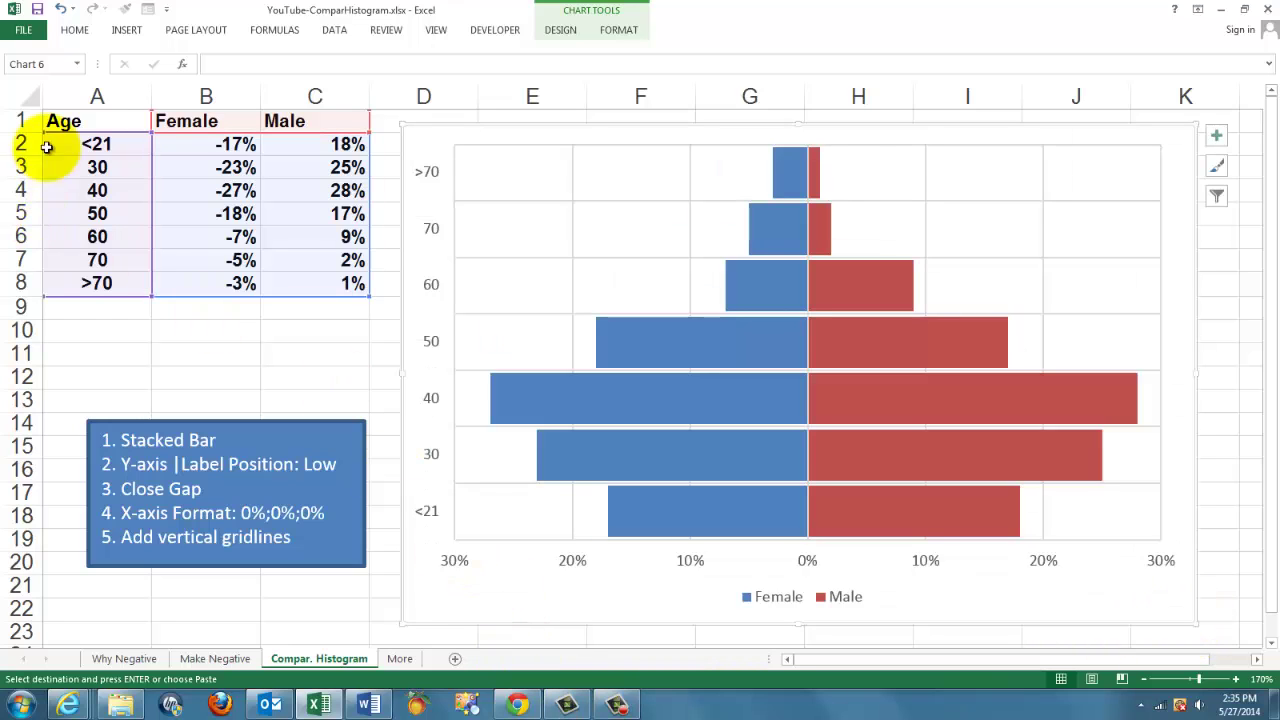
{"action": "left_click", "coordinate": [82, 122]}
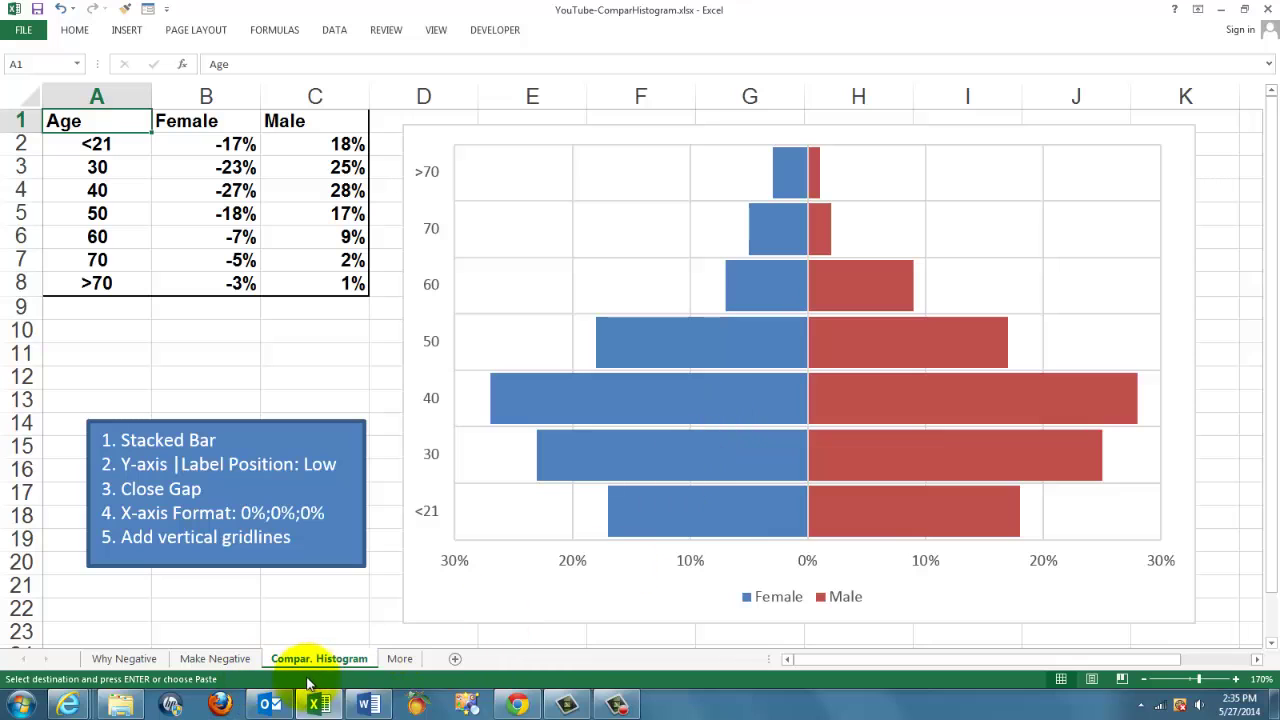
Step: Review the chapter list on the More sheet, highlighting the Statistical Analysis, Regression and Curve Fitting, Plotting Data and Data Analysis headings
{"action": "left_click", "coordinate": [400, 659]}
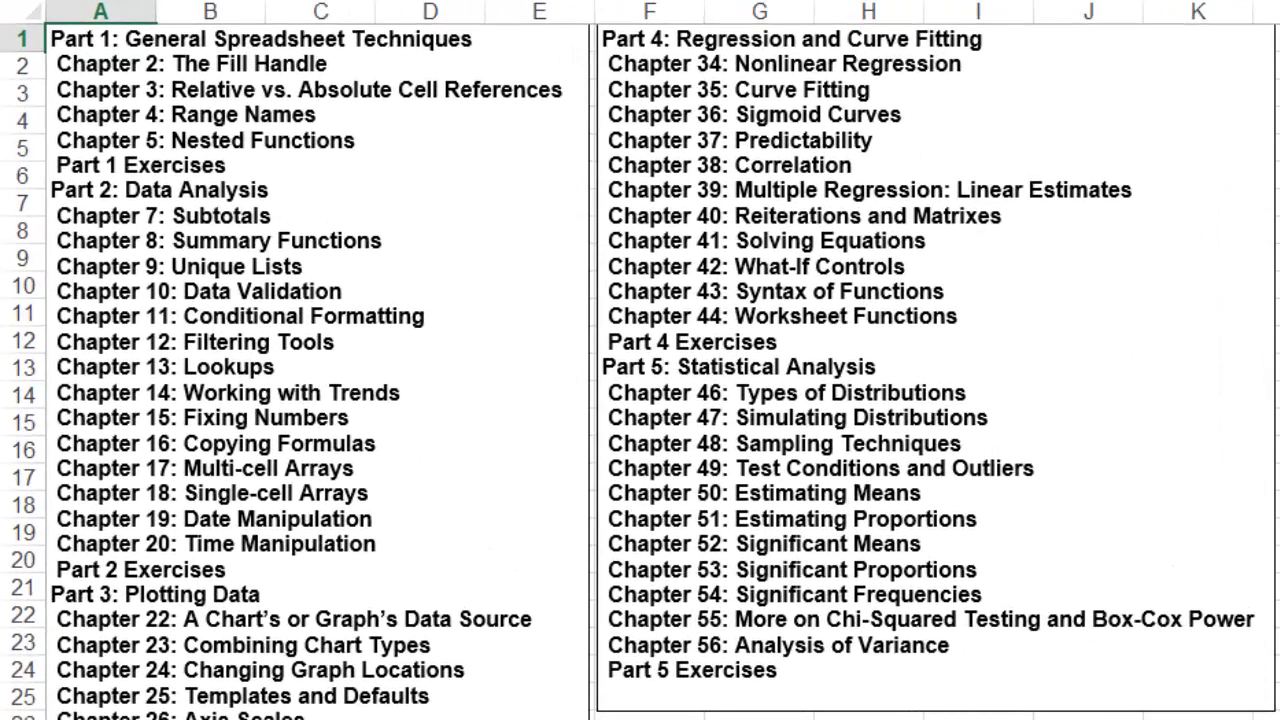
{"action": "double_click", "coordinate": [736, 367]}
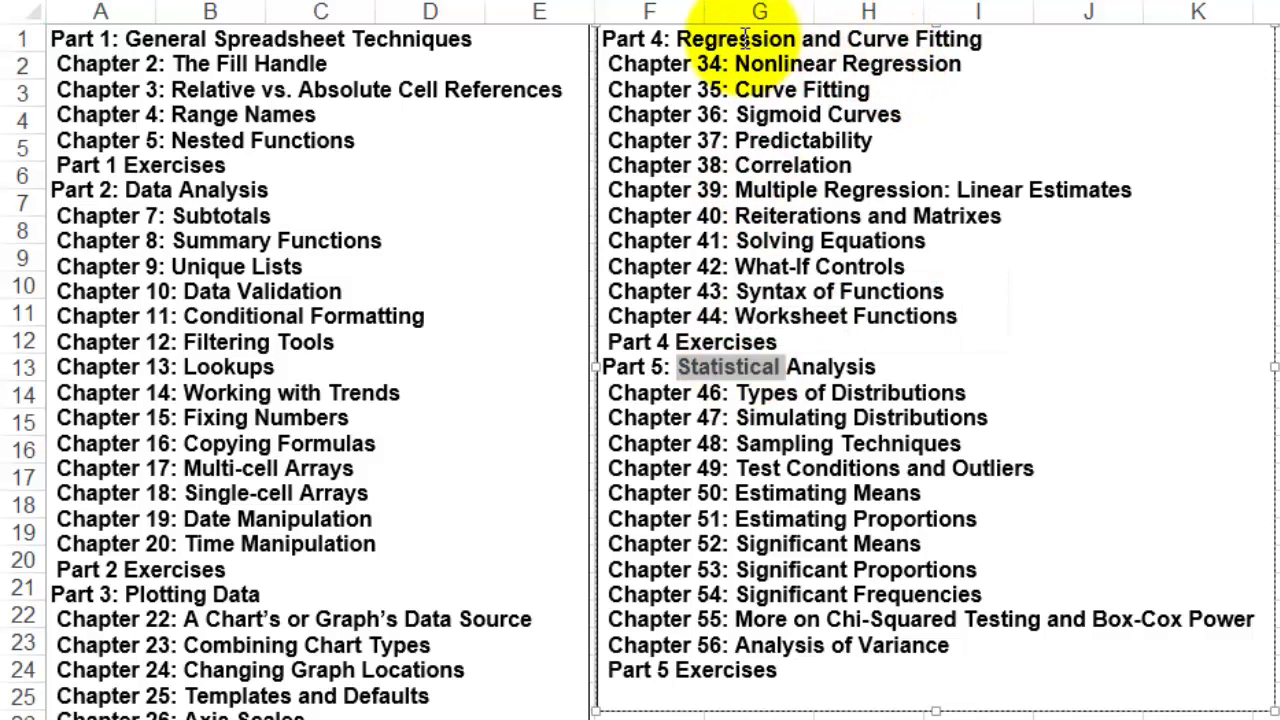
{"action": "triple_click", "coordinate": [744, 37]}
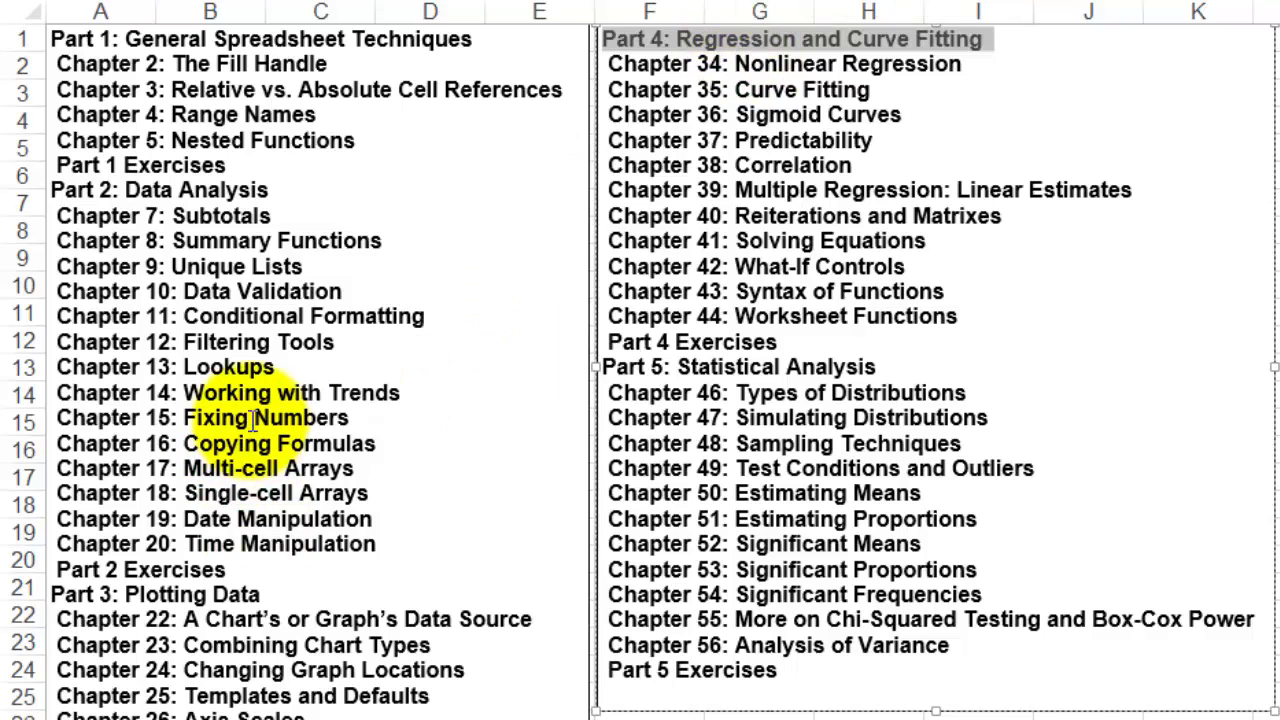
{"action": "double_click", "coordinate": [176, 598]}
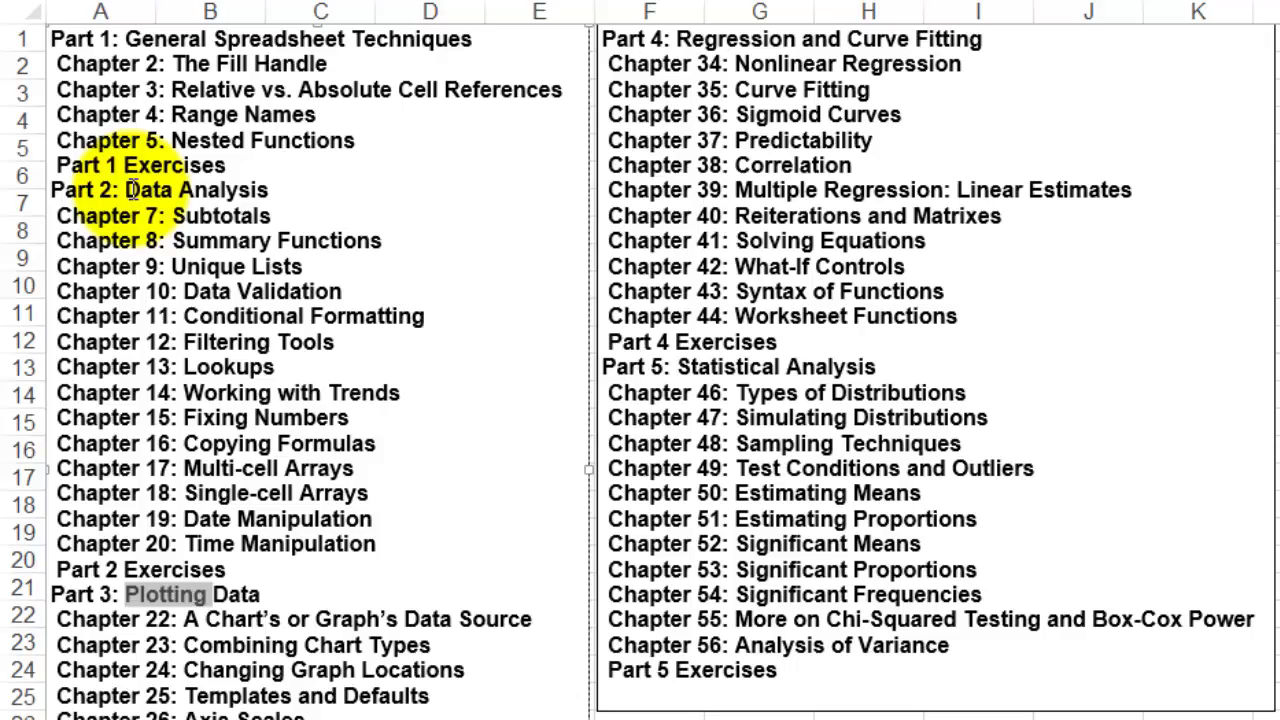
{"action": "left_click_drag", "start_coordinate": [132, 190], "coordinate": [268, 192]}
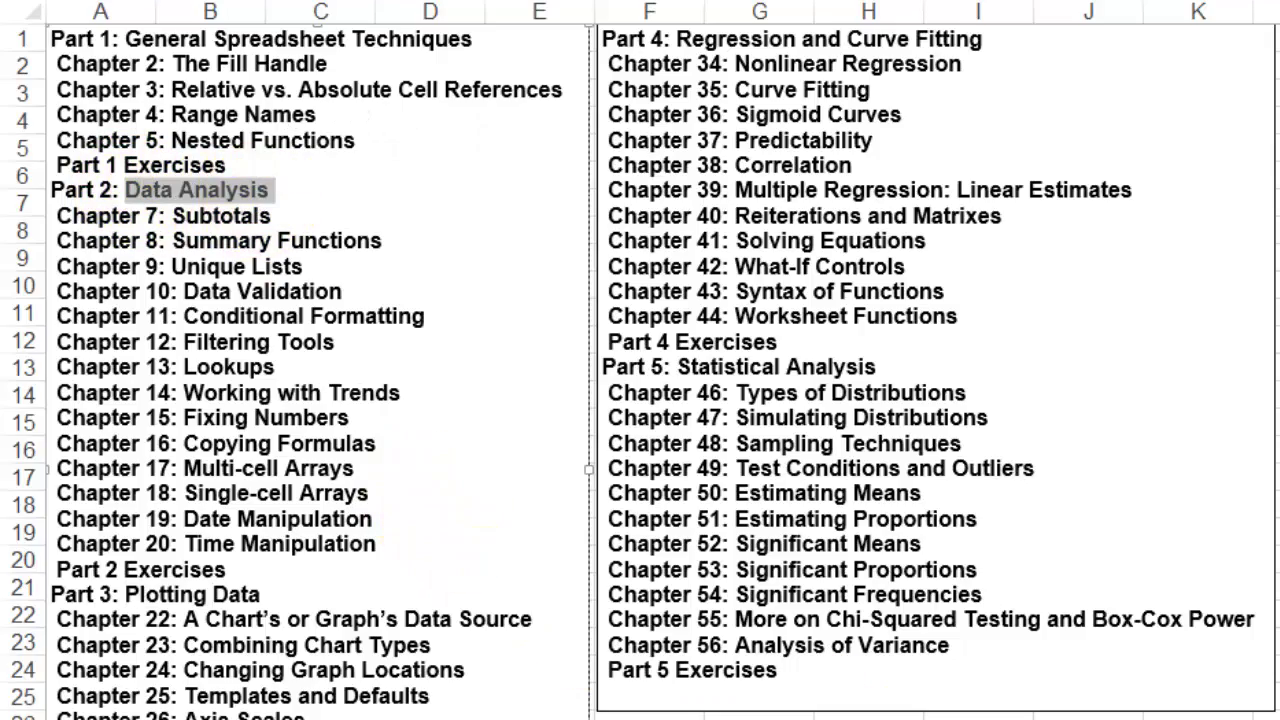